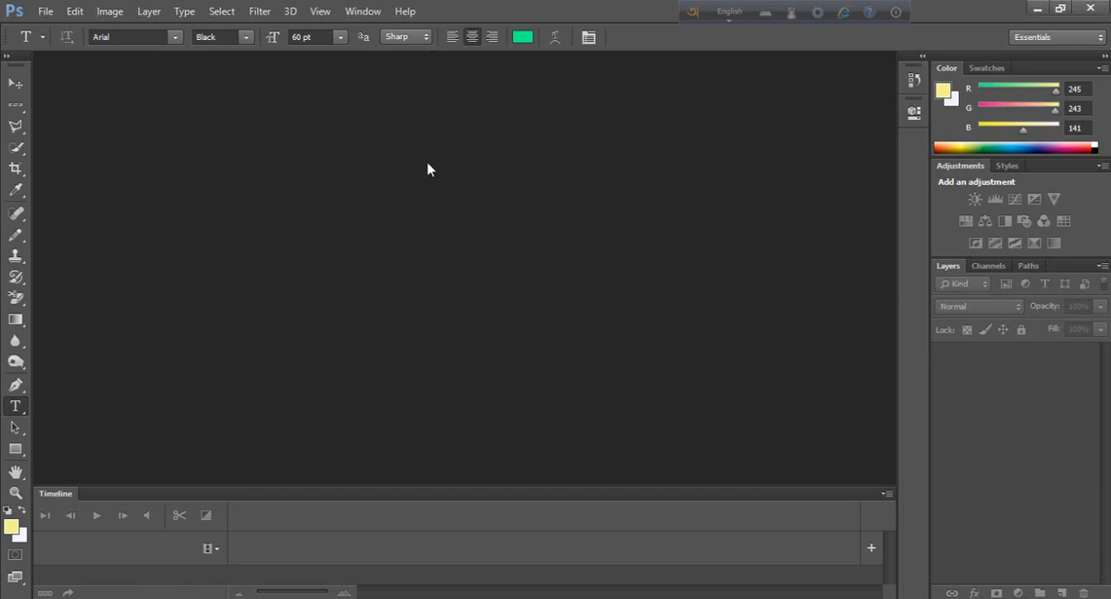
# Step: Open the Rain-Roof image from the folder
pyautogui.press('alt')
pyautogui.hotkey('ctrl', 'o')
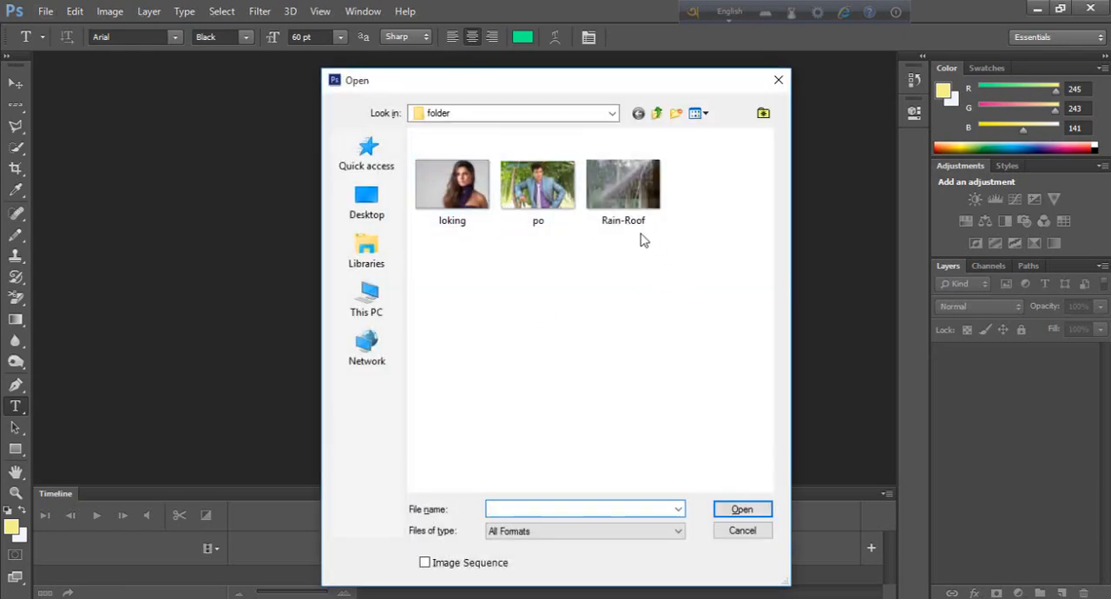
pyautogui.click(620, 202)
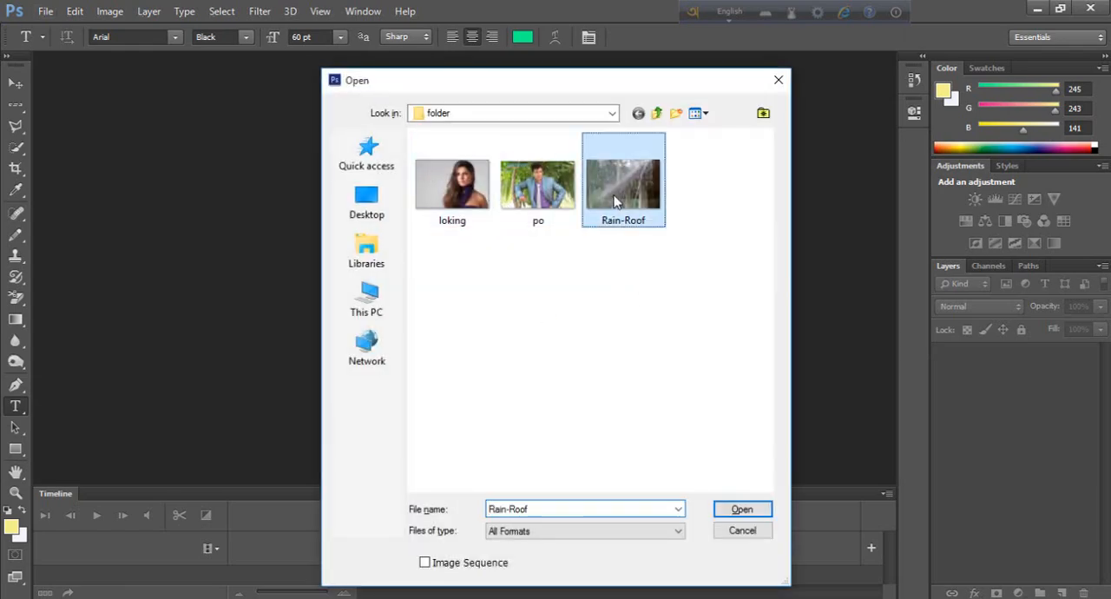
pyautogui.click(740, 510)
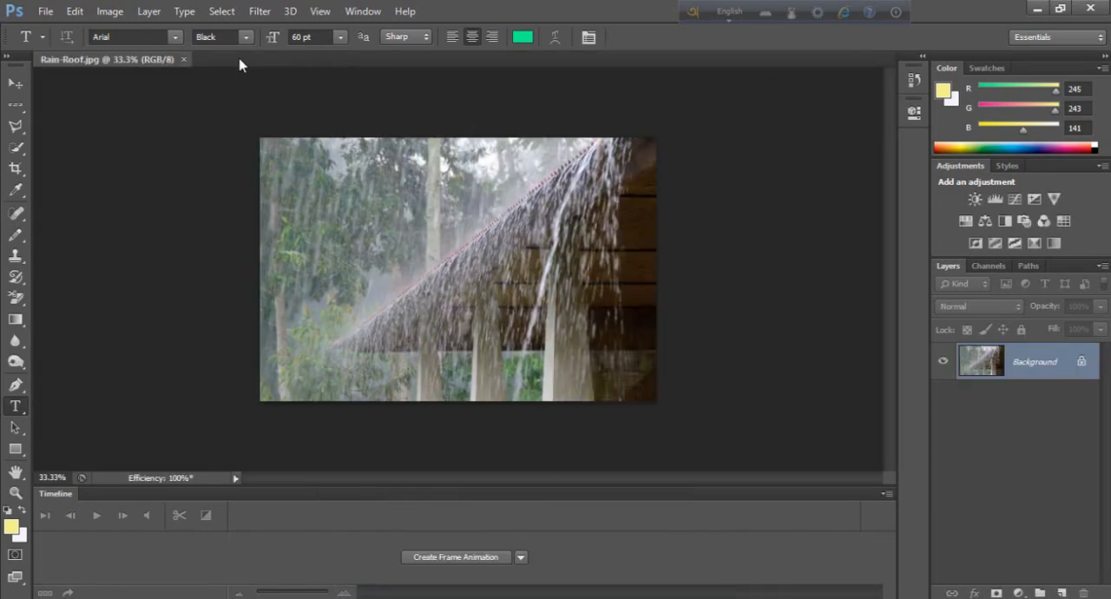
# Step: Open the po and loking images from the same folder as separate documents
pyautogui.hotkey('ctrl', 'o')
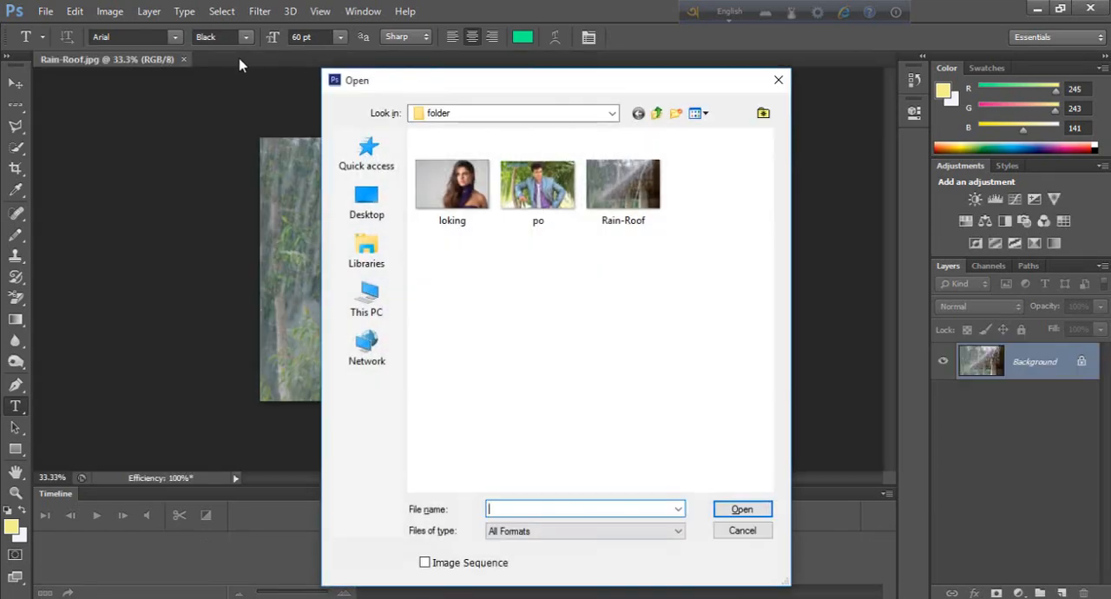
pyautogui.click(524, 199)
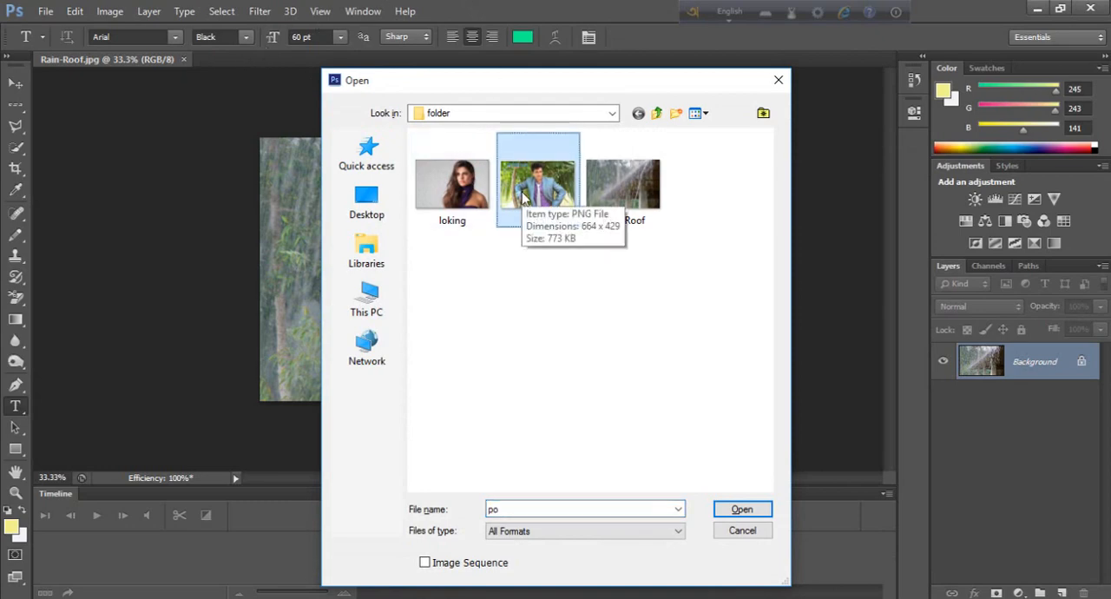
pyautogui.click(736, 512)
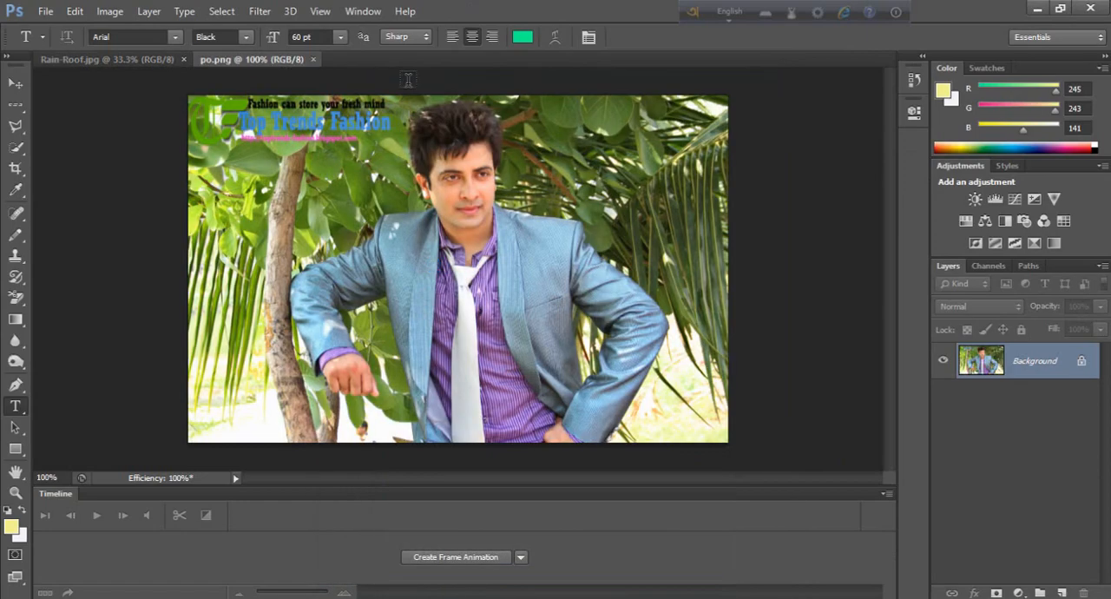
pyautogui.hotkey('ctrl', 'o')
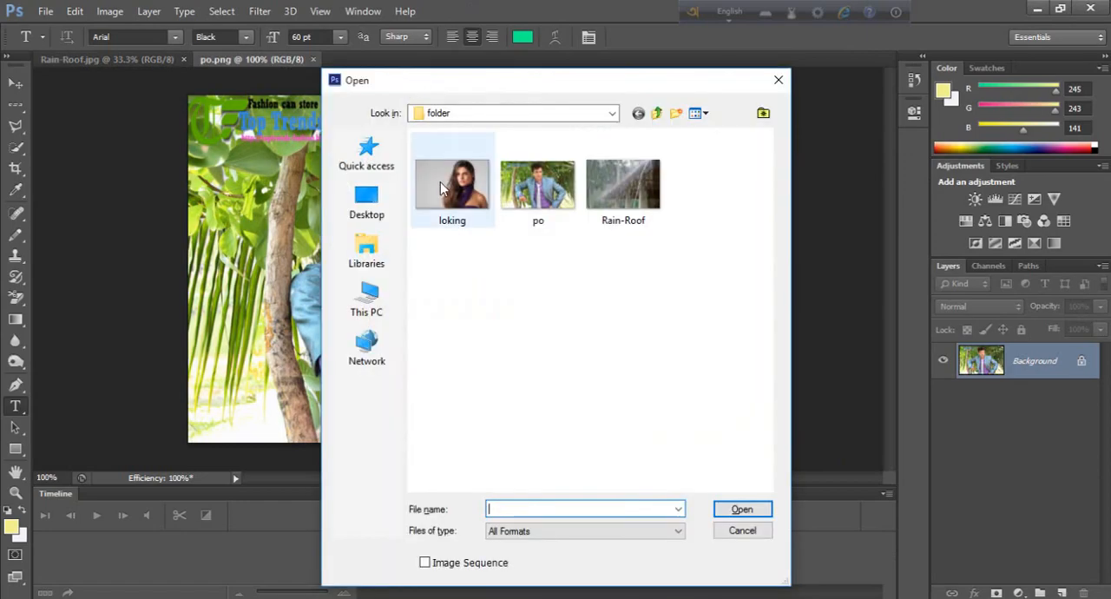
pyautogui.click(441, 190)
pyautogui.click(736, 517)
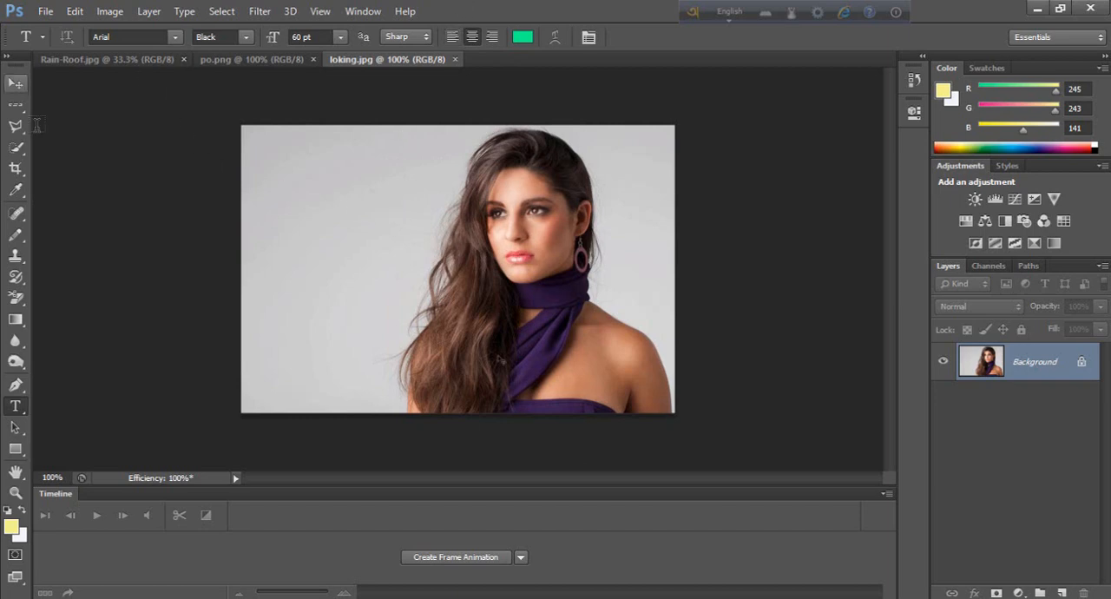
# Step: Select the woman in loking.jpg with the Quick Selection tool in add mode, covering her hair, face, scarf and shoulders
pyautogui.click(16, 146)
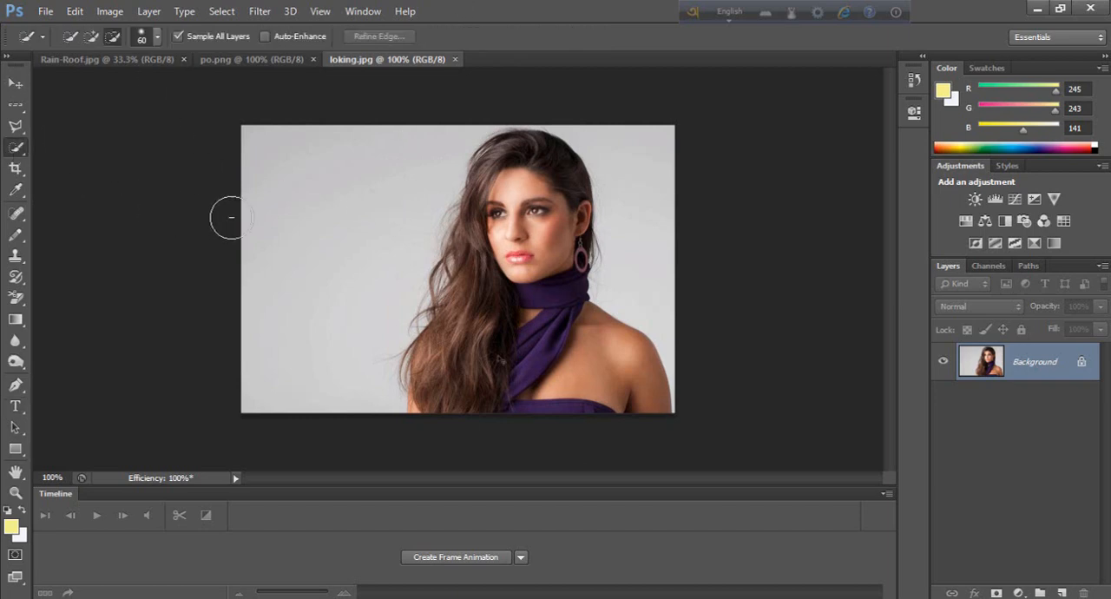
pyautogui.click(92, 35)
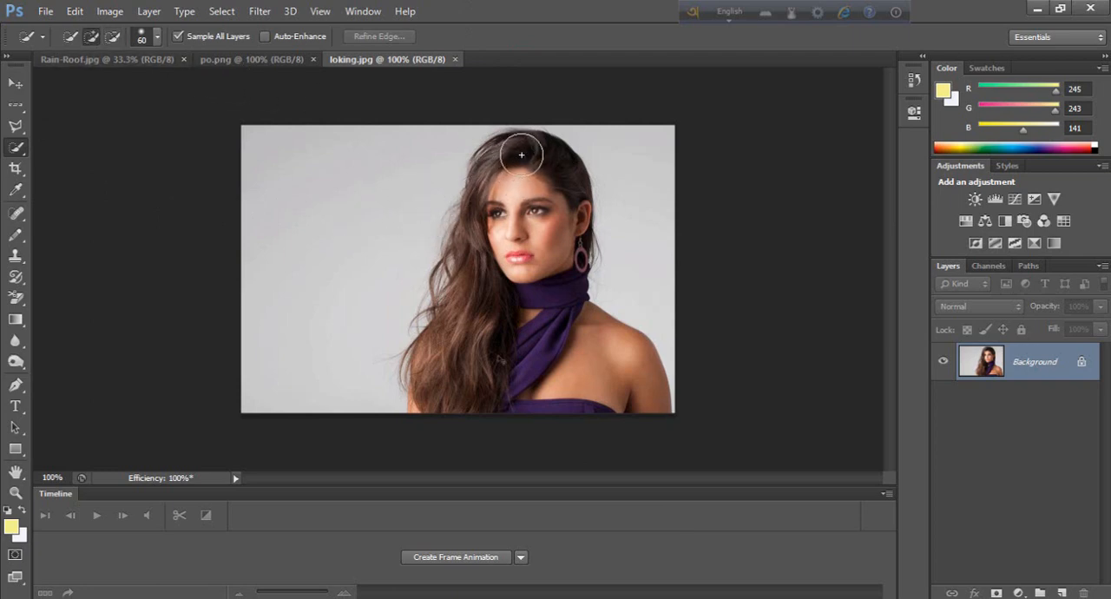
pyautogui.moveTo(521, 155)
pyautogui.mouseDown()
pyautogui.moveTo(530, 308)
pyautogui.moveTo(539, 357)
pyautogui.moveTo(563, 392)
pyautogui.moveTo(538, 386)
pyautogui.moveTo(514, 353)
pyautogui.mouseUp()
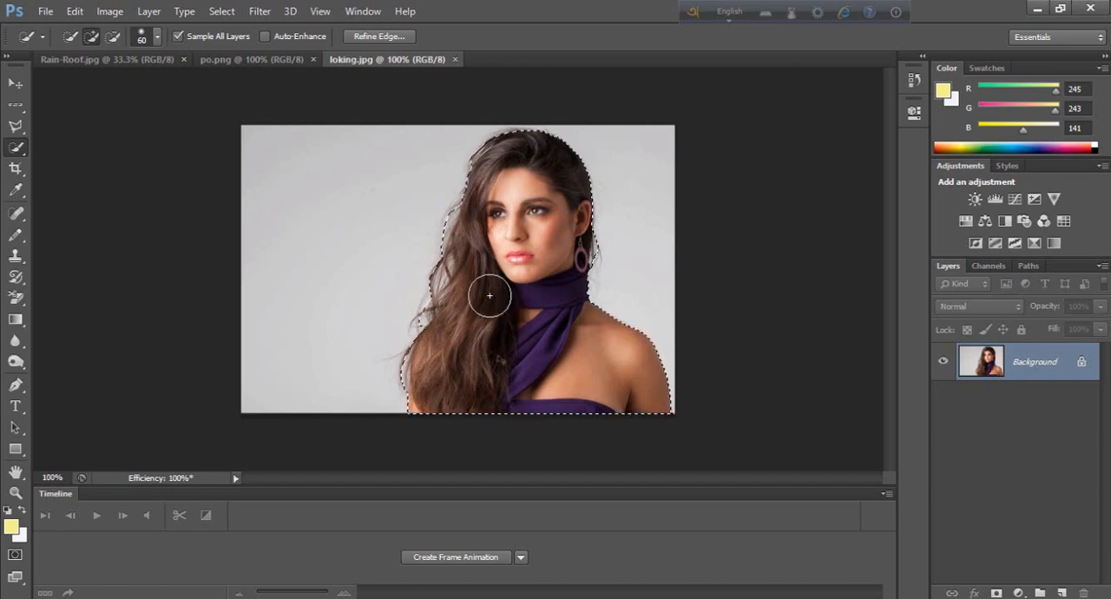
# Step: Copy the selected woman into the Rain-Roof image as a single new layer above the background
pyautogui.click(133, 60)
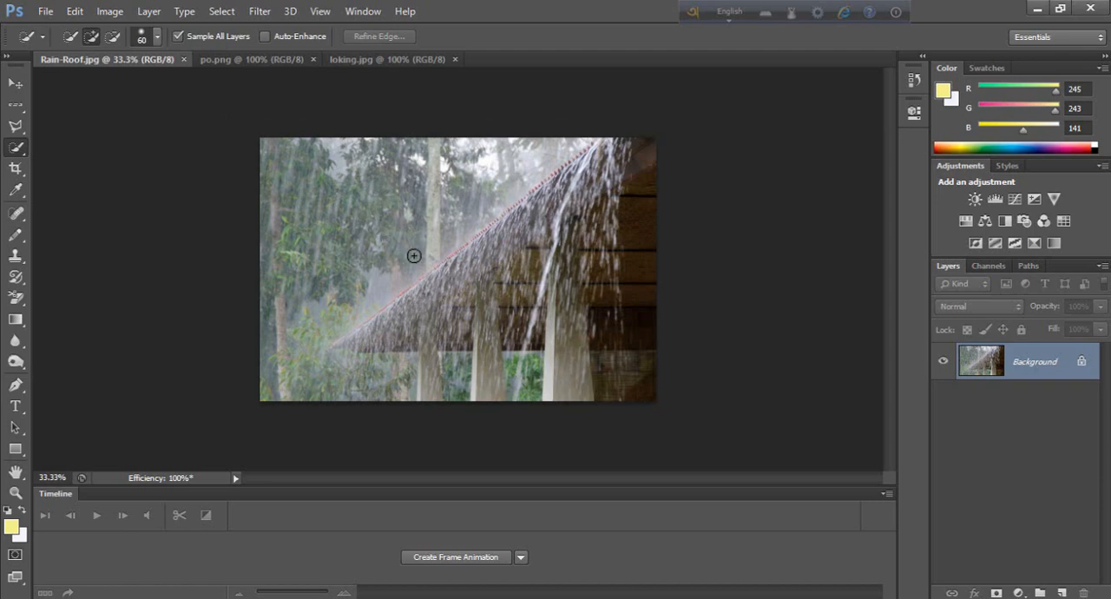
pyautogui.hotkey('ctrl', 'v')
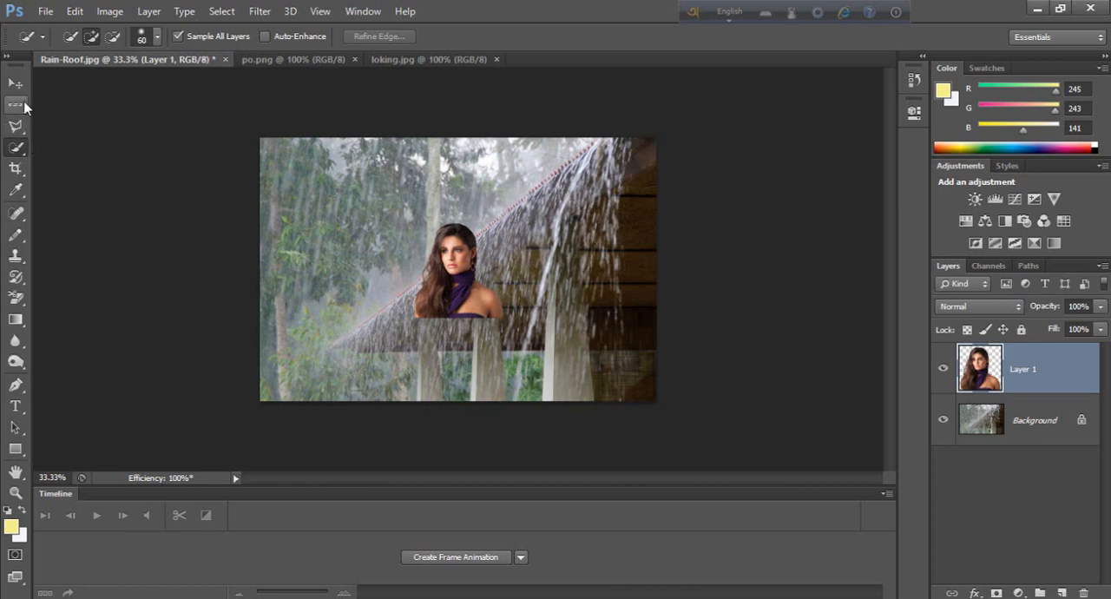
pyautogui.hotkey('ctrl', 'j')
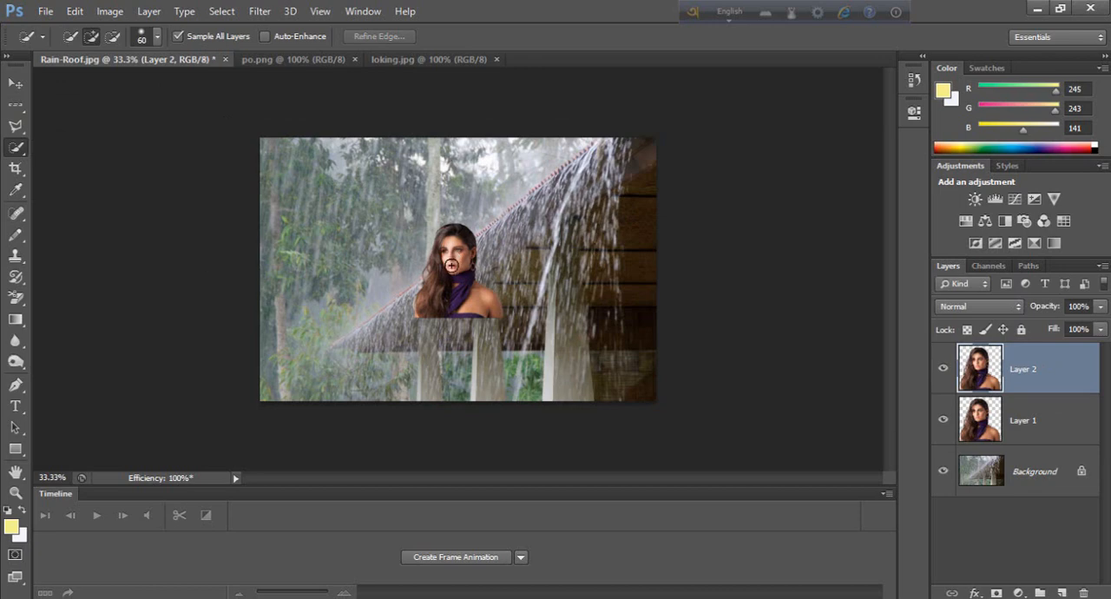
pyautogui.hotkey('ctrl', 'z')
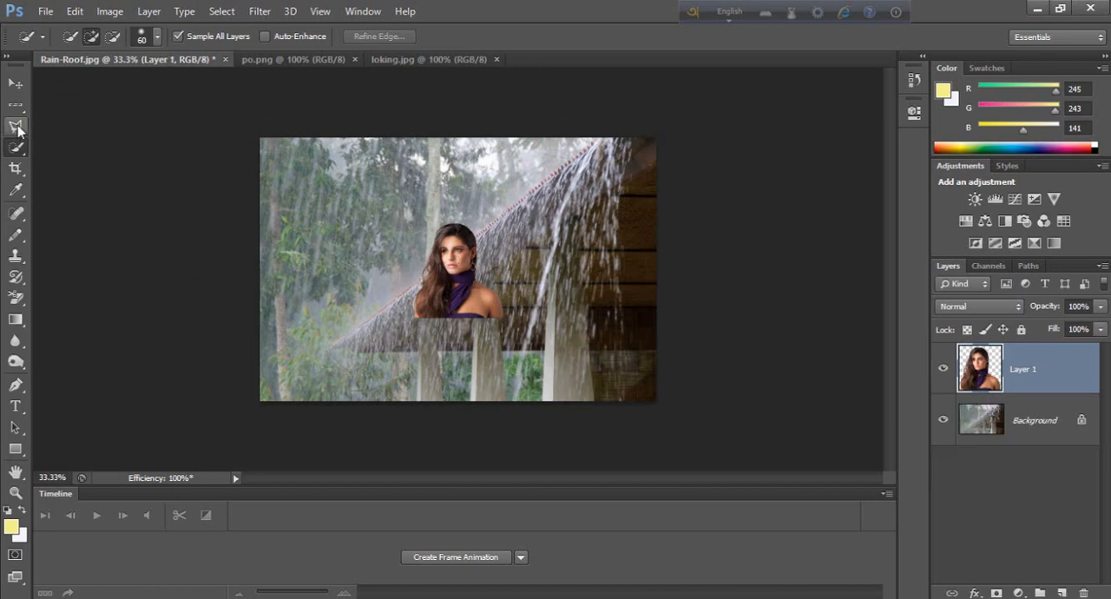
# Step: Free-transform the woman's layer, moving it into the photo's lower-right corner and scaling it proportionally to about 96%
pyautogui.hotkey('ctrl', 't')
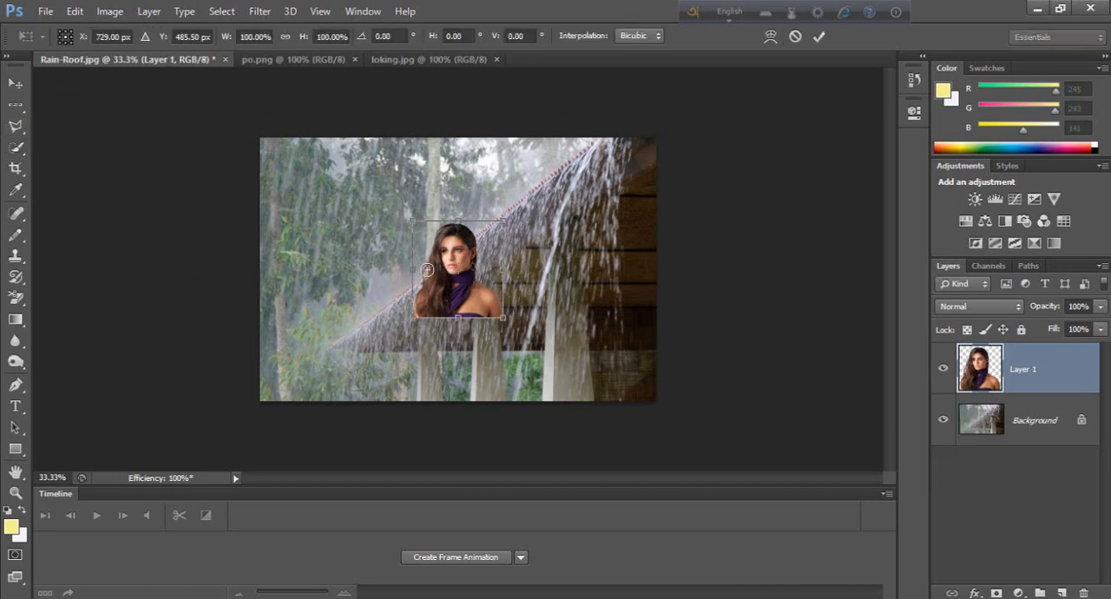
pyautogui.moveTo(462, 278); pyautogui.dragTo(508, 328)
pyautogui.moveTo(460, 271); pyautogui.dragTo(608, 350)
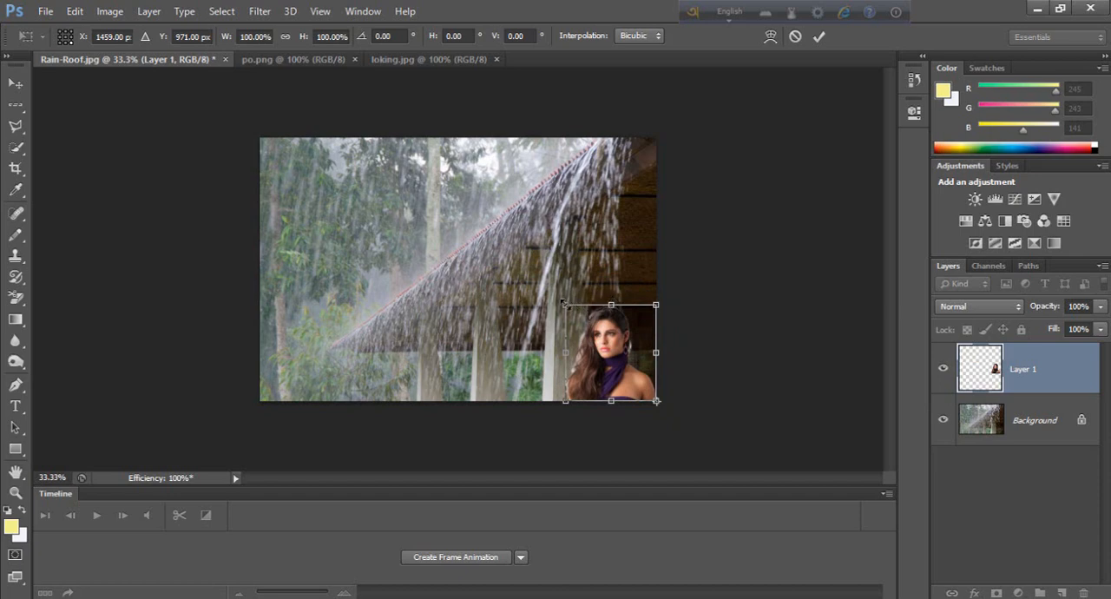
pyautogui.moveTo(561, 302); pyautogui.dragTo(618, 298)
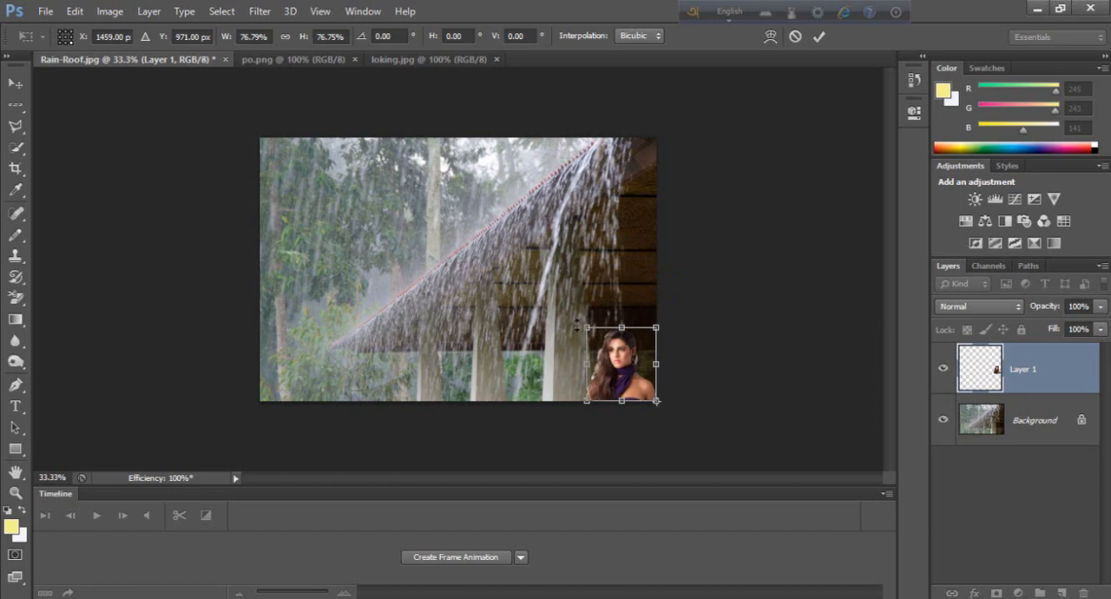
pyautogui.moveTo(585, 324); pyautogui.dragTo(570, 304)
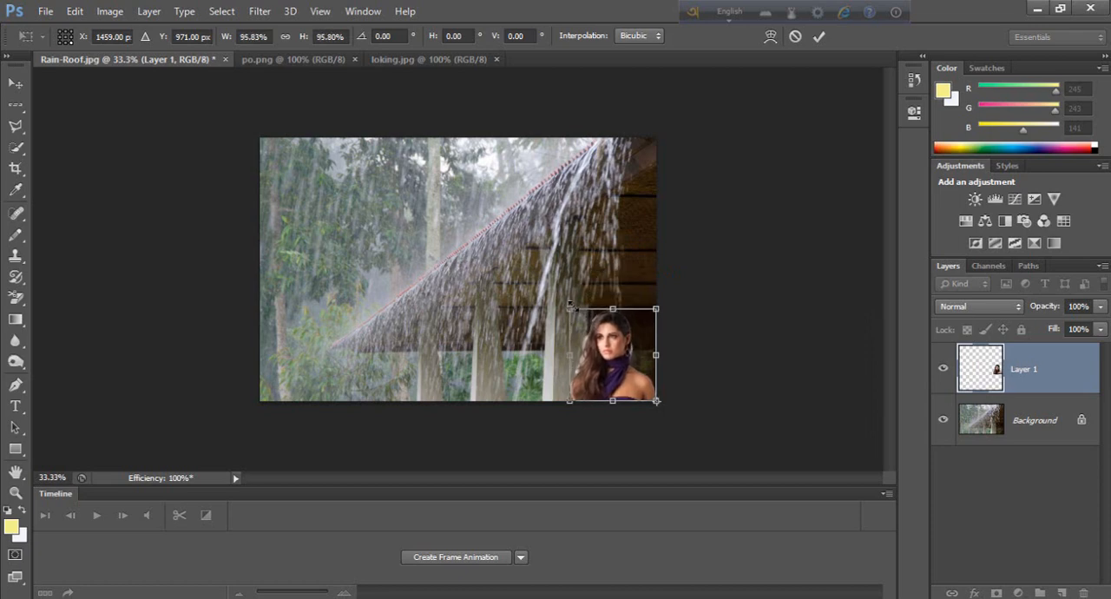
pyautogui.press('Return')
pyautogui.press('w')
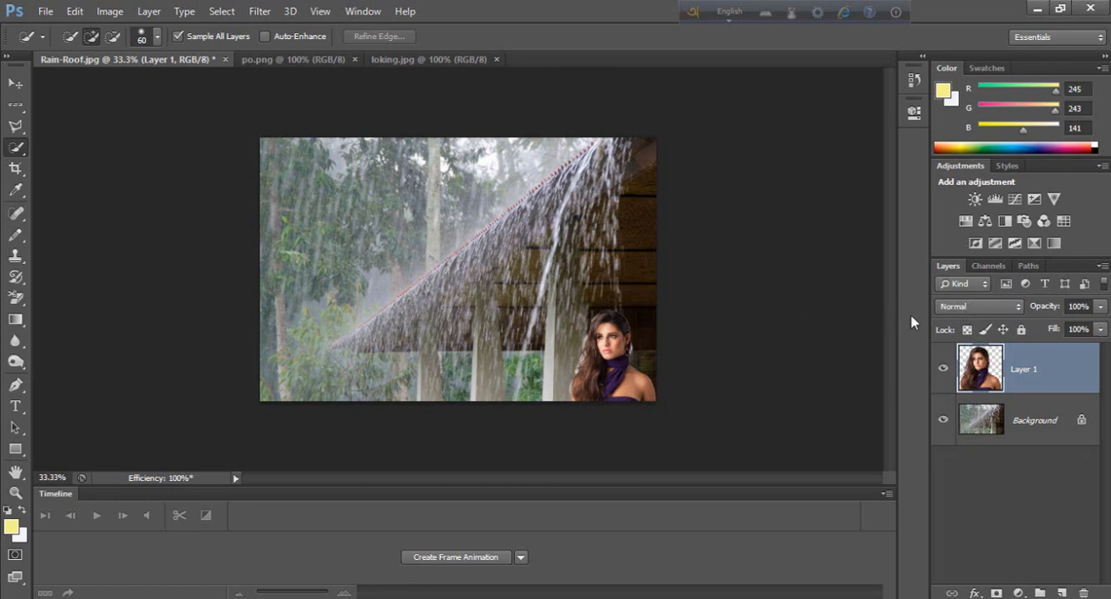
# Step: Set the woman's layer to the Soft Light blend mode and adjust its opacity
pyautogui.click(943, 307)
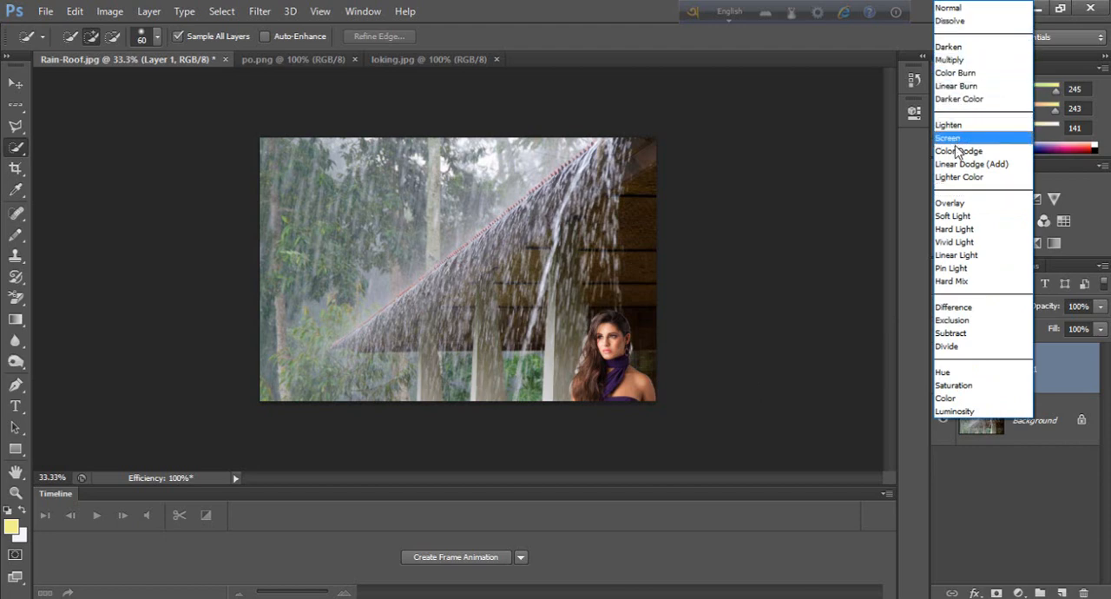
pyautogui.click(957, 217)
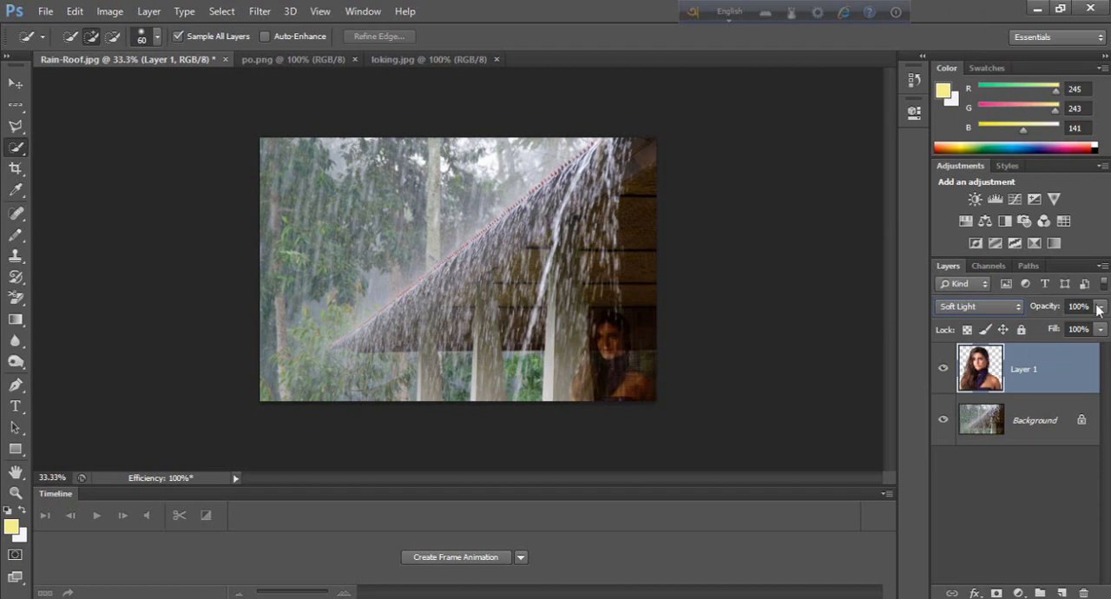
pyautogui.moveTo(1100, 309); pyautogui.dragTo(1084, 328)
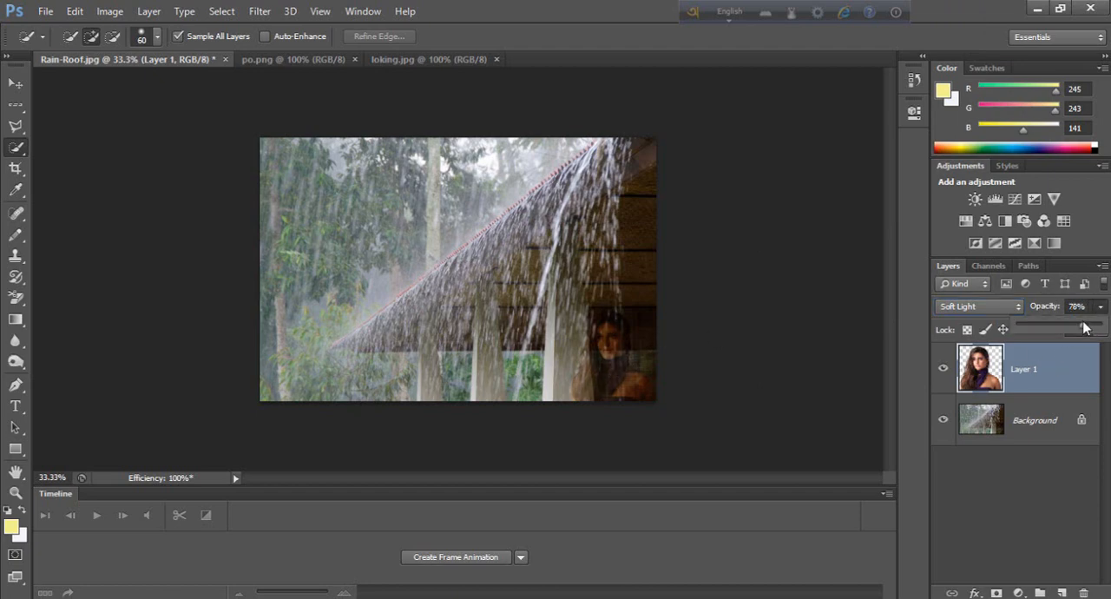
pyautogui.moveTo(1089, 326); pyautogui.dragTo(1085, 327)
pyautogui.moveTo(1089, 324); pyautogui.dragTo(1097, 327)
# Step: Convert the locked Background of the Rain-Roof image into a regular layer, accepting the default settings
pyautogui.doubleClick(1080, 421)
pyautogui.click(700, 190)
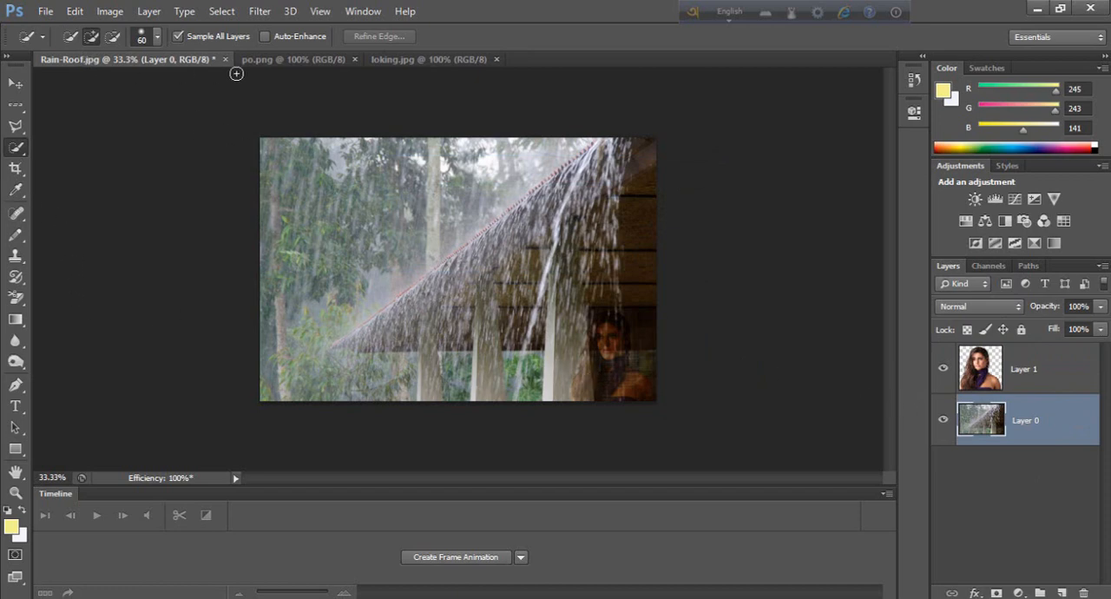
# Step: Select the man in po.png with the Quick Selection tool, subtracting the leafy background around his hair
pyautogui.click(280, 63)
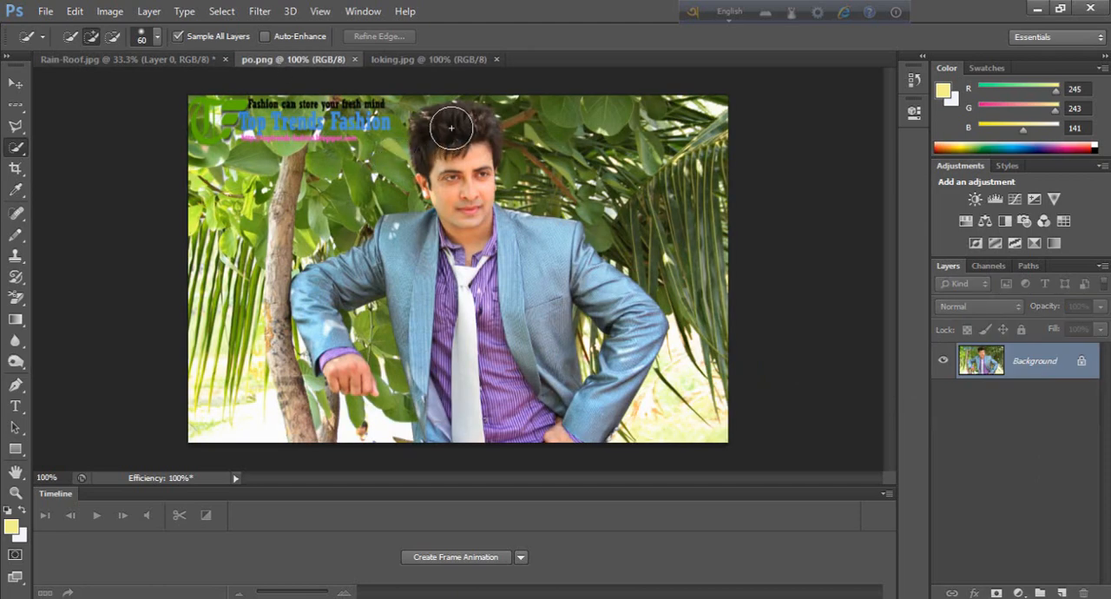
pyautogui.moveTo(469, 213)
pyautogui.mouseDown()
pyautogui.moveTo(478, 253)
pyautogui.moveTo(557, 344)
pyautogui.moveTo(603, 374)
pyautogui.moveTo(610, 332)
pyautogui.moveTo(503, 306)
pyautogui.moveTo(471, 323)
pyautogui.moveTo(373, 322)
pyautogui.moveTo(360, 358)
pyautogui.moveTo(410, 312)
pyautogui.mouseUp()
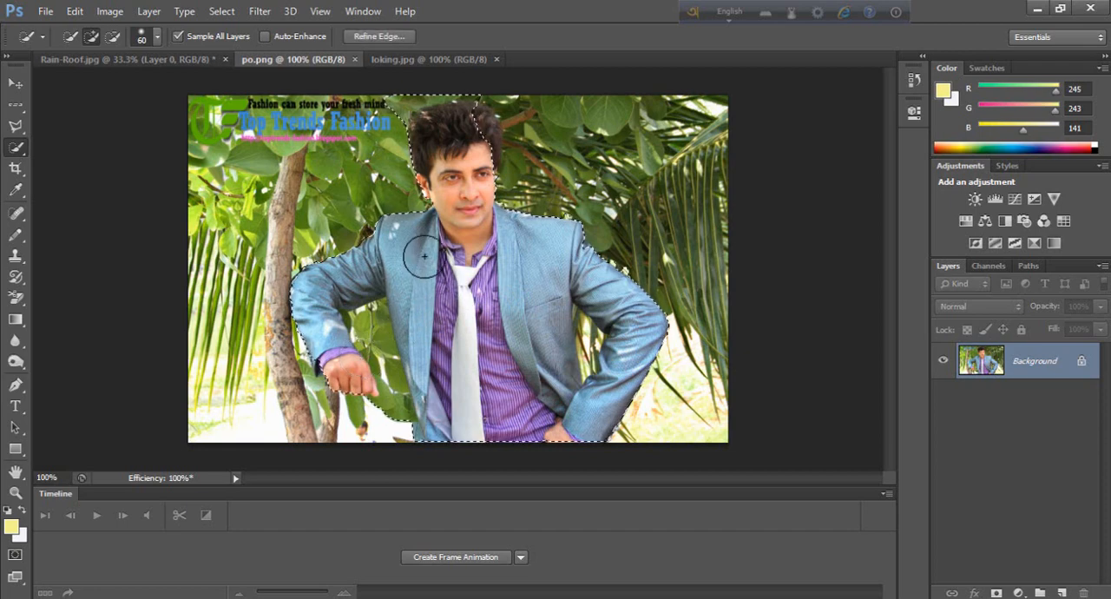
pyautogui.moveTo(468, 168); pyautogui.dragTo(476, 167)
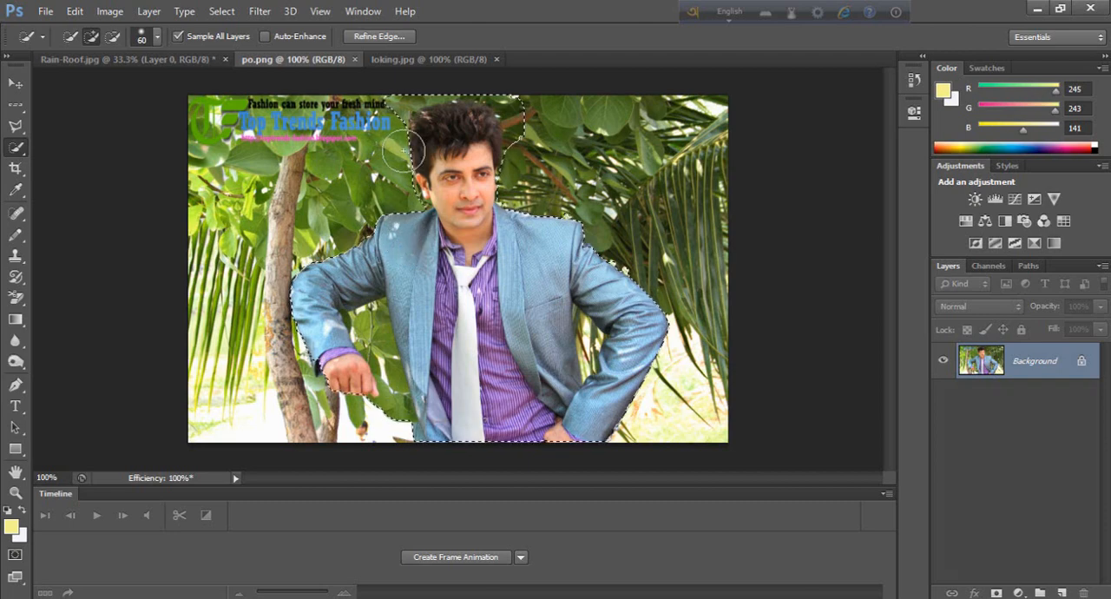
pyautogui.press('alt')
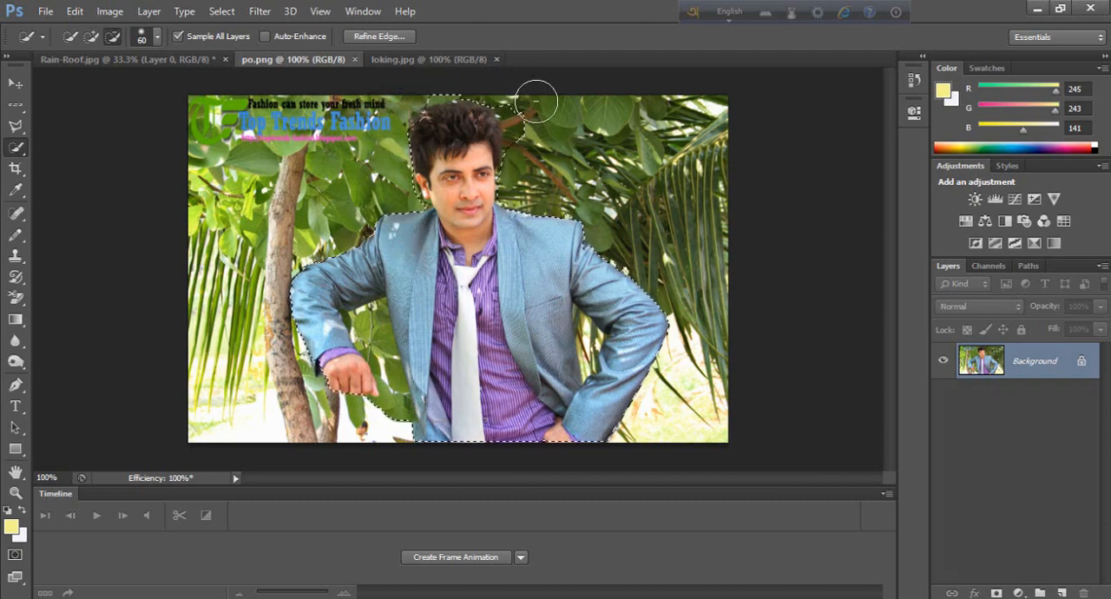
pyautogui.moveTo(537, 103); pyautogui.dragTo(537, 142)
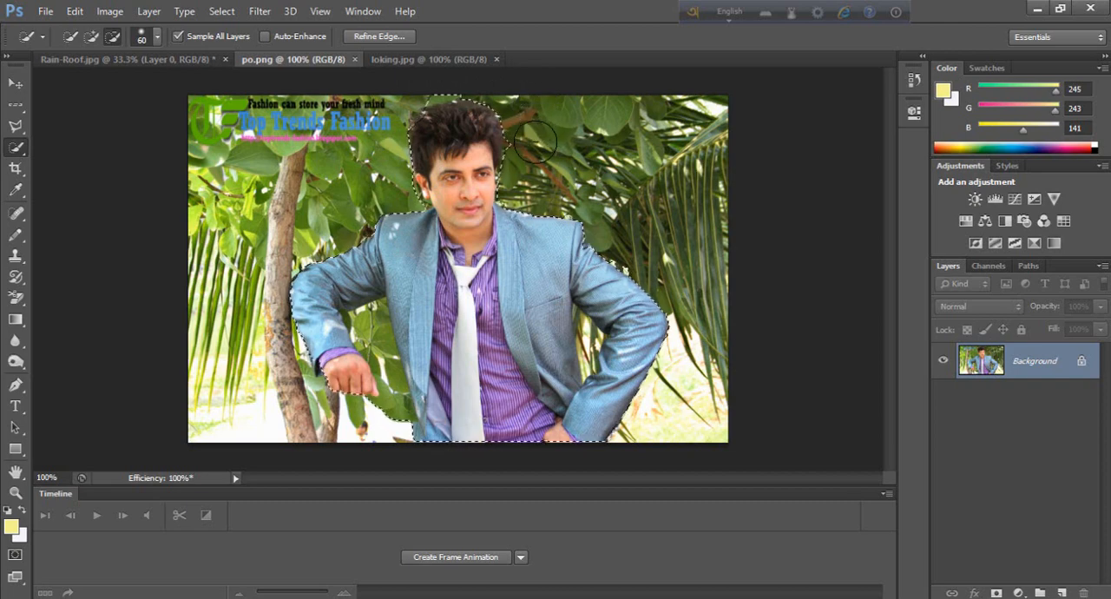
pyautogui.click(435, 131)
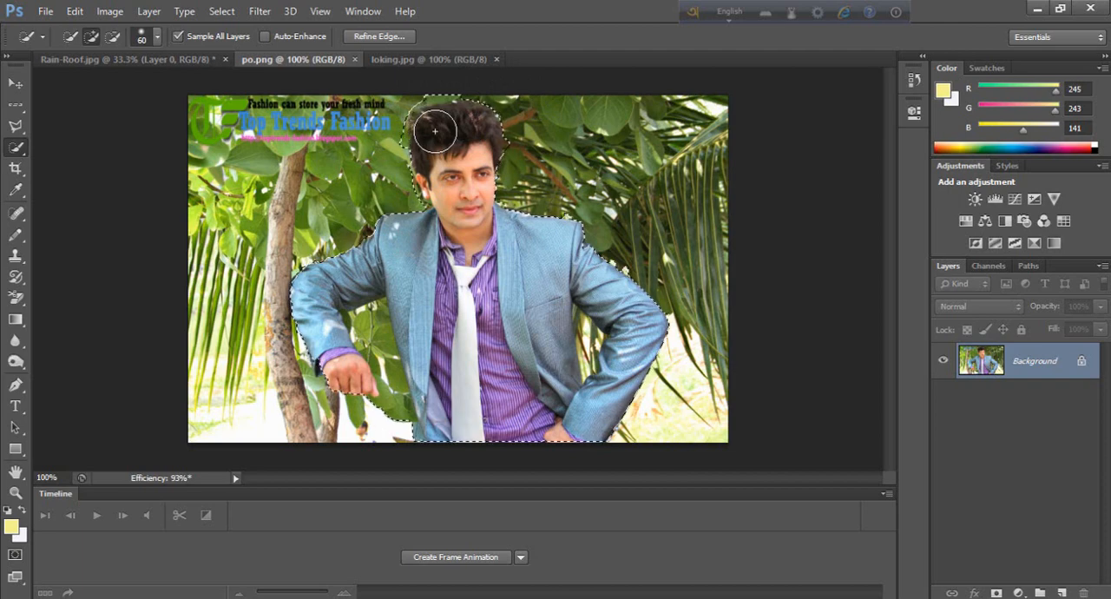
pyautogui.press('alt')
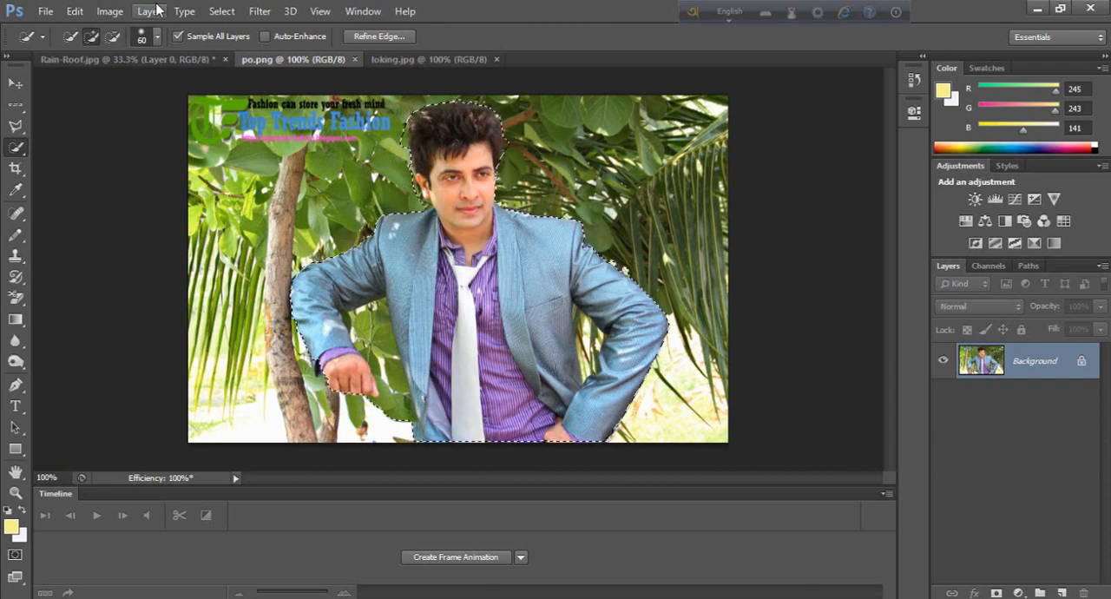
# Step: Paste the cut-out man into the Rain-Roof image, then free-transform him into the photo's lower-left corner with height scaled to about 97%
pyautogui.click(130, 59)
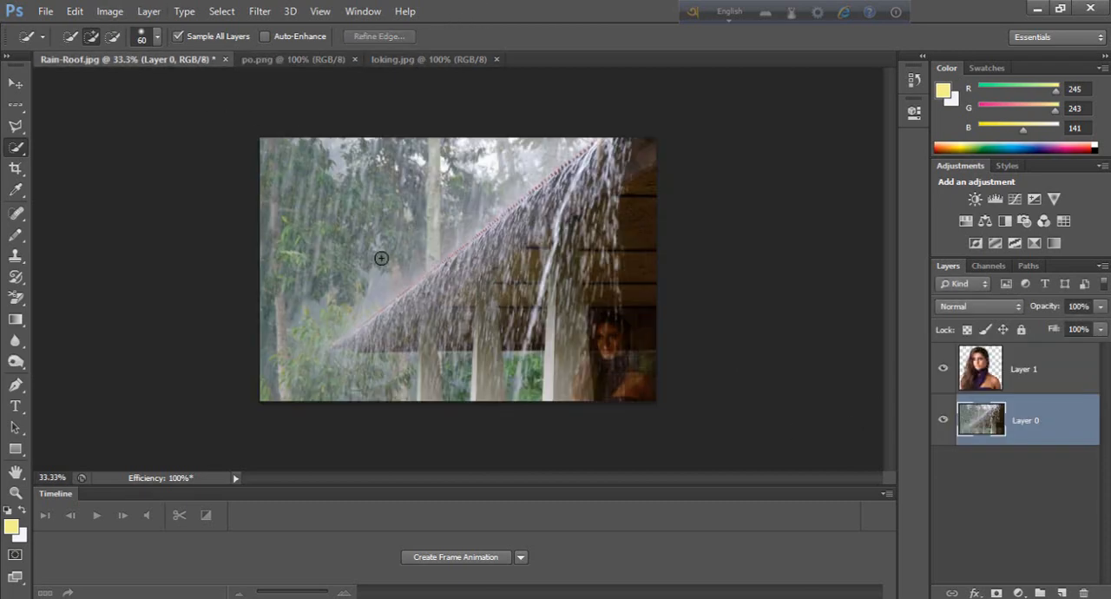
pyautogui.hotkey('ctrl', 'v')
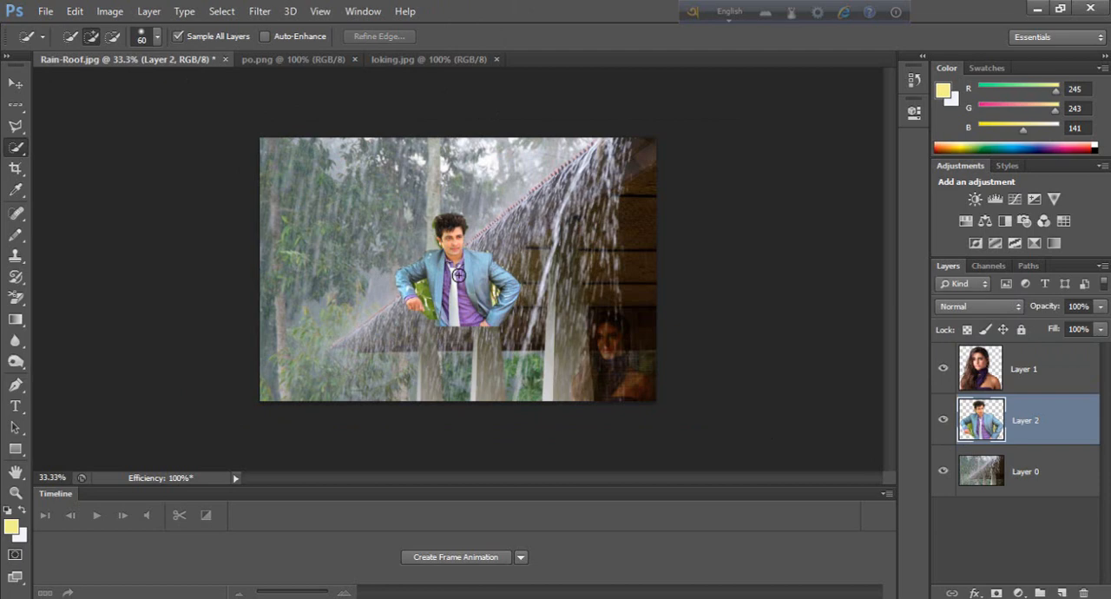
pyautogui.hotkey('ctrl', 't')
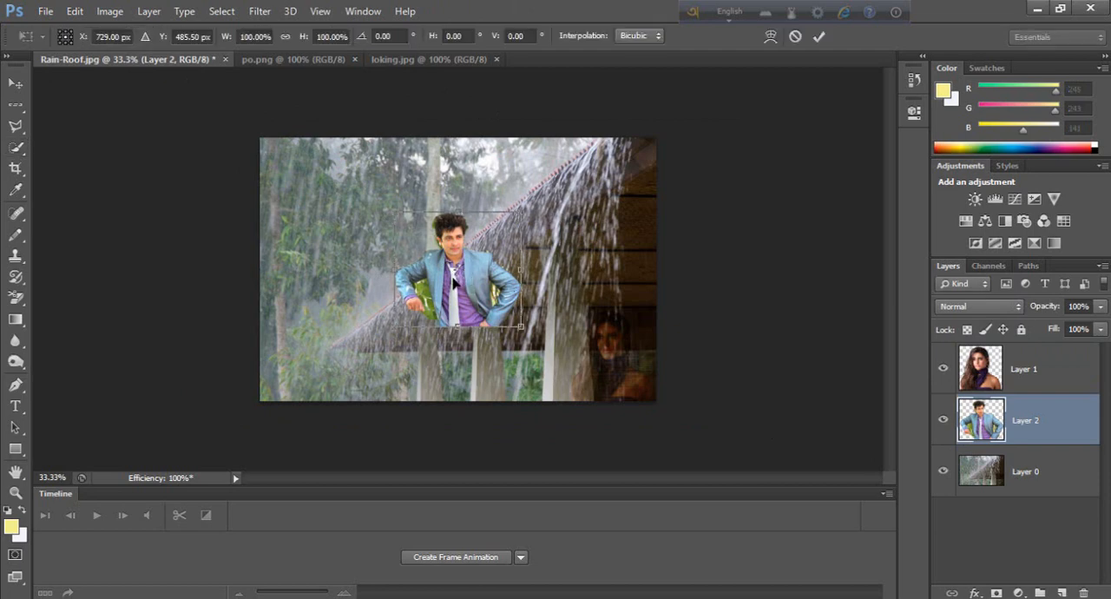
pyautogui.moveTo(448, 295); pyautogui.dragTo(344, 352)
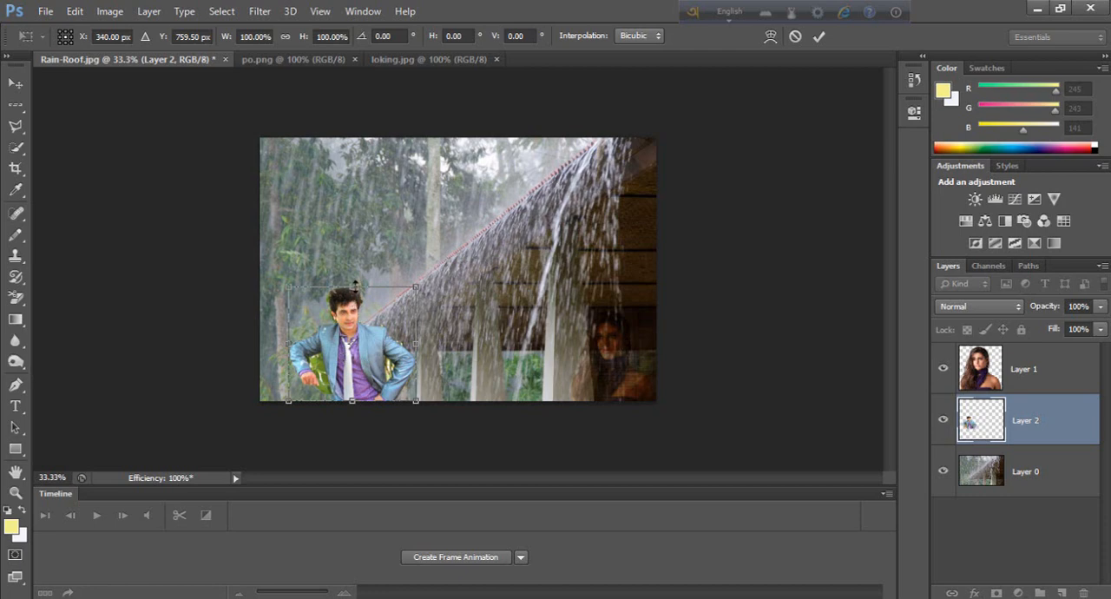
pyautogui.moveTo(352, 285)
pyautogui.mouseDown()
pyautogui.moveTo(361, 265)
pyautogui.moveTo(356, 286)
pyautogui.mouseUp()
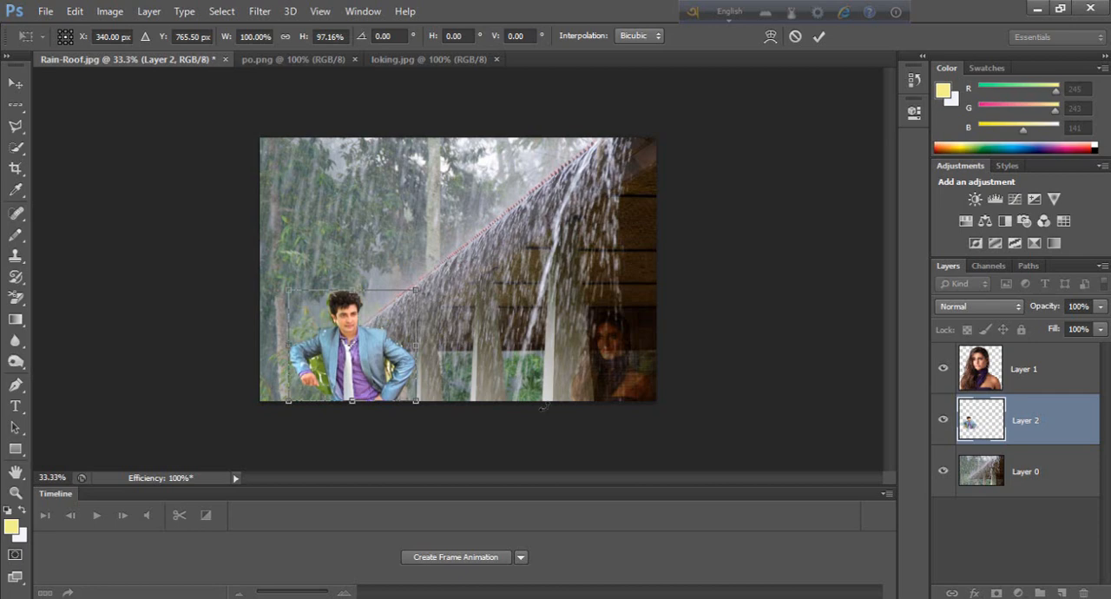
pyautogui.press('Return')
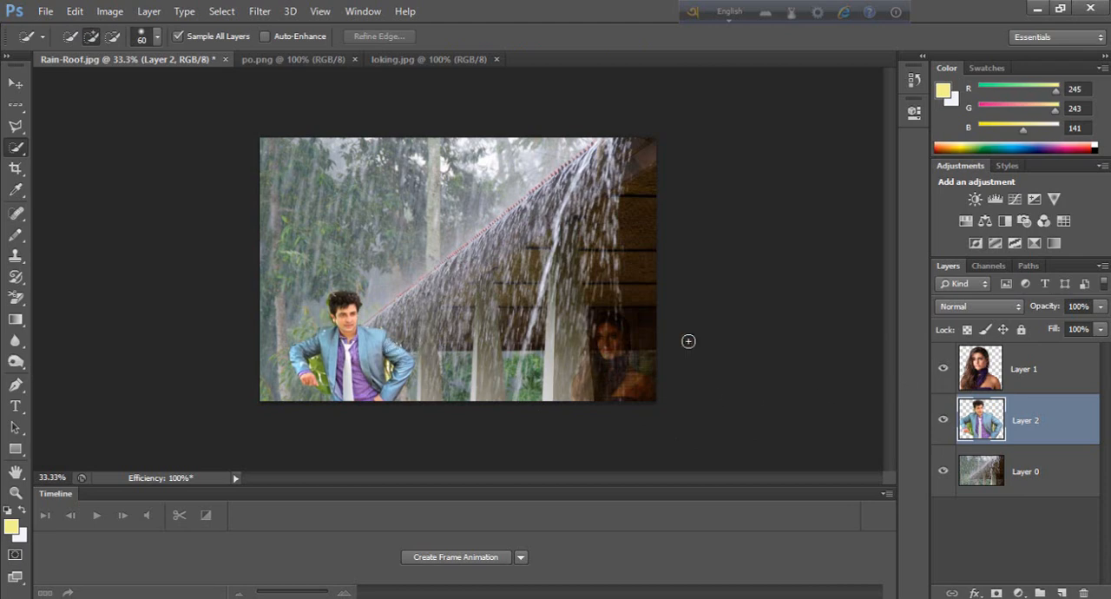
# Step: Set the man's layer to the Soft Light blend mode and adjust its opacity
pyautogui.click(954, 307)
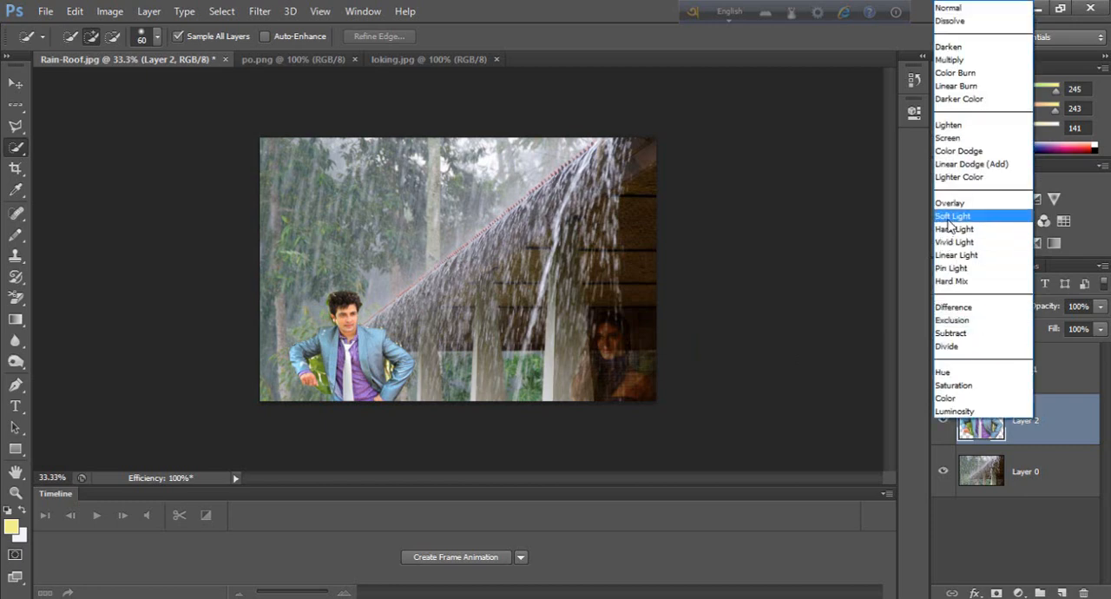
pyautogui.click(947, 219)
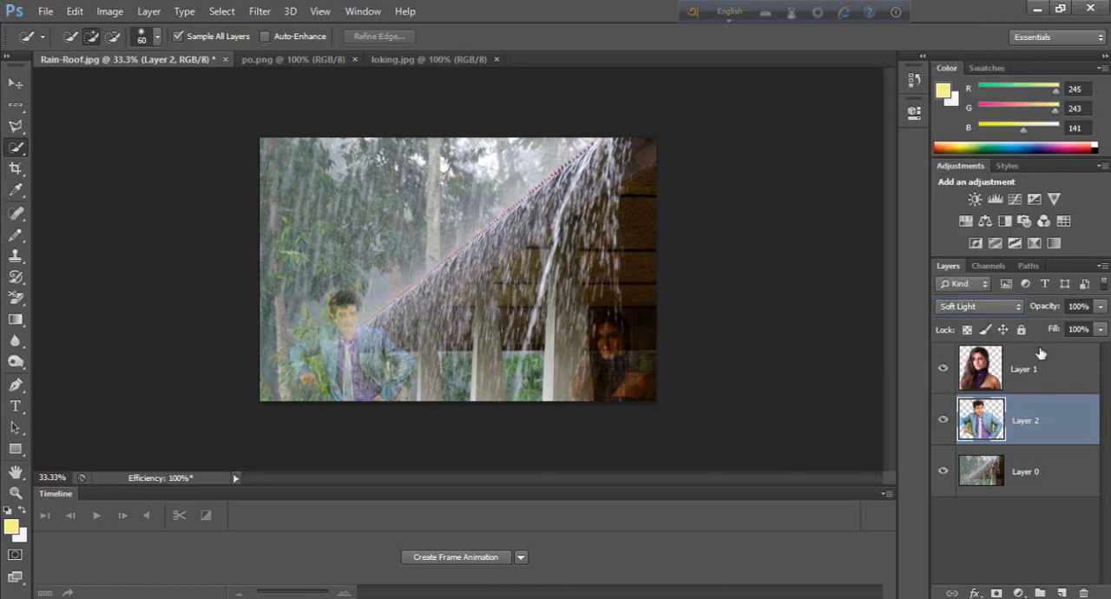
pyautogui.click(1100, 306)
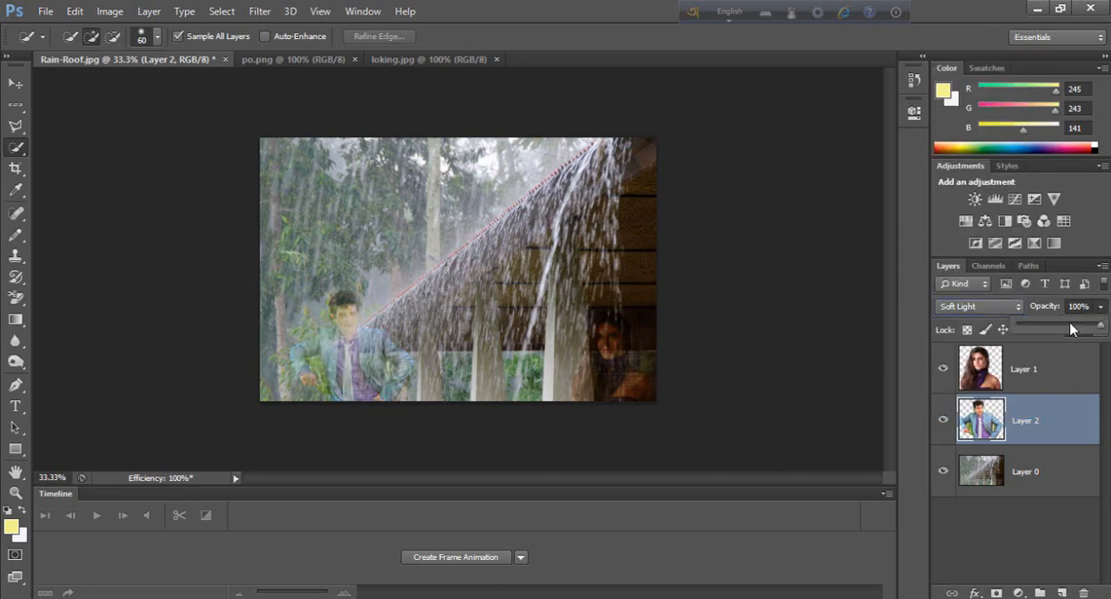
pyautogui.moveTo(1085, 327); pyautogui.dragTo(1101, 328)
# Step: Free-transform the woman's layer, stretching it upward to about 129% height and outward to about 110% width
pyautogui.click(972, 370)
pyautogui.click(972, 370)
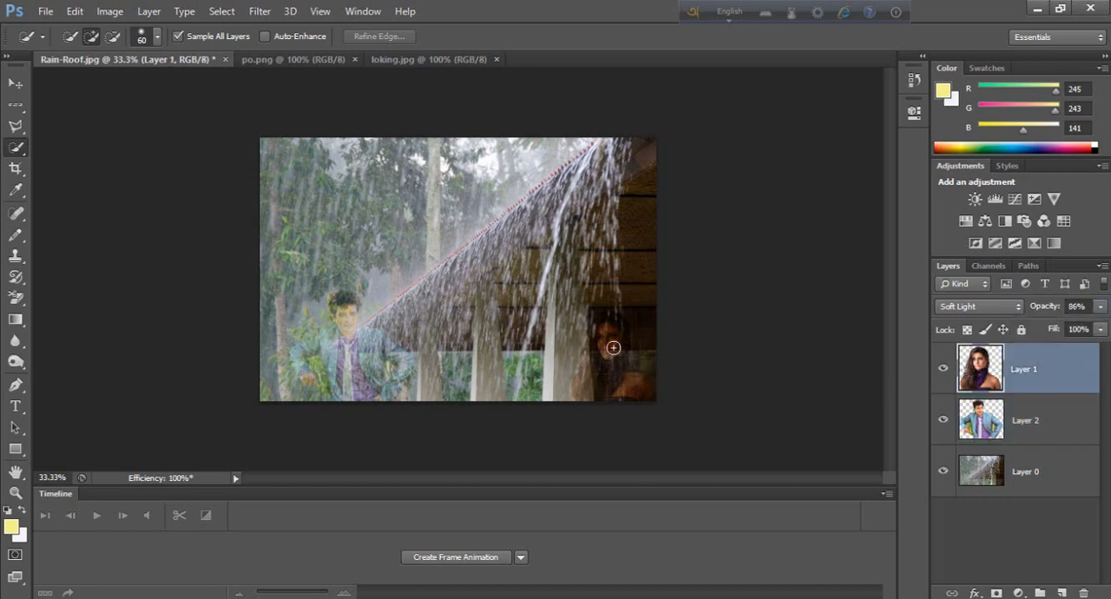
pyautogui.hotkey('ctrl', 't')
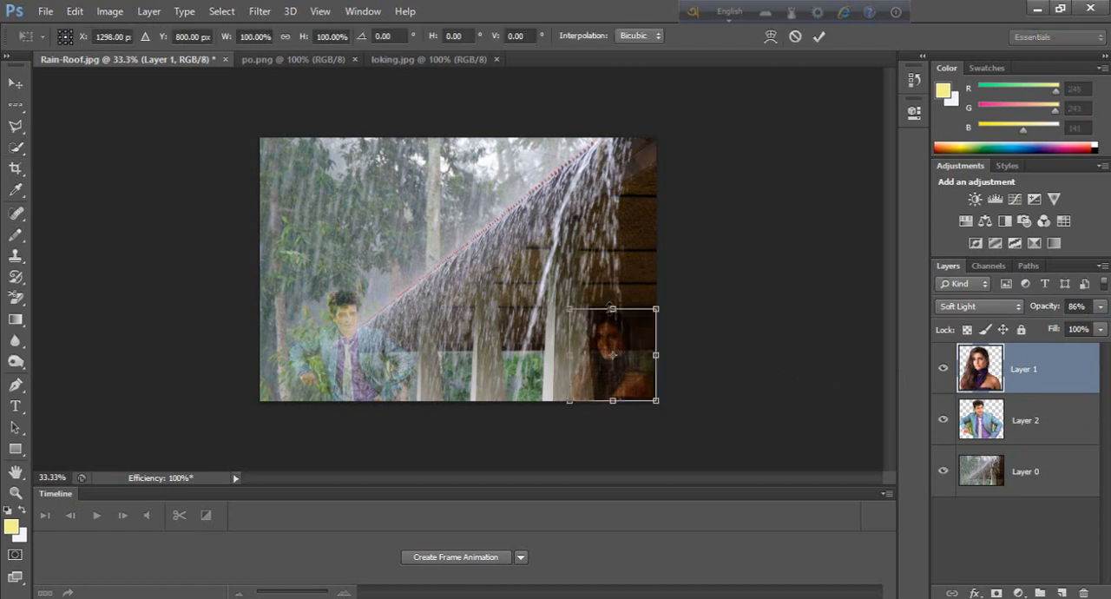
pyautogui.moveTo(612, 308); pyautogui.dragTo(607, 272)
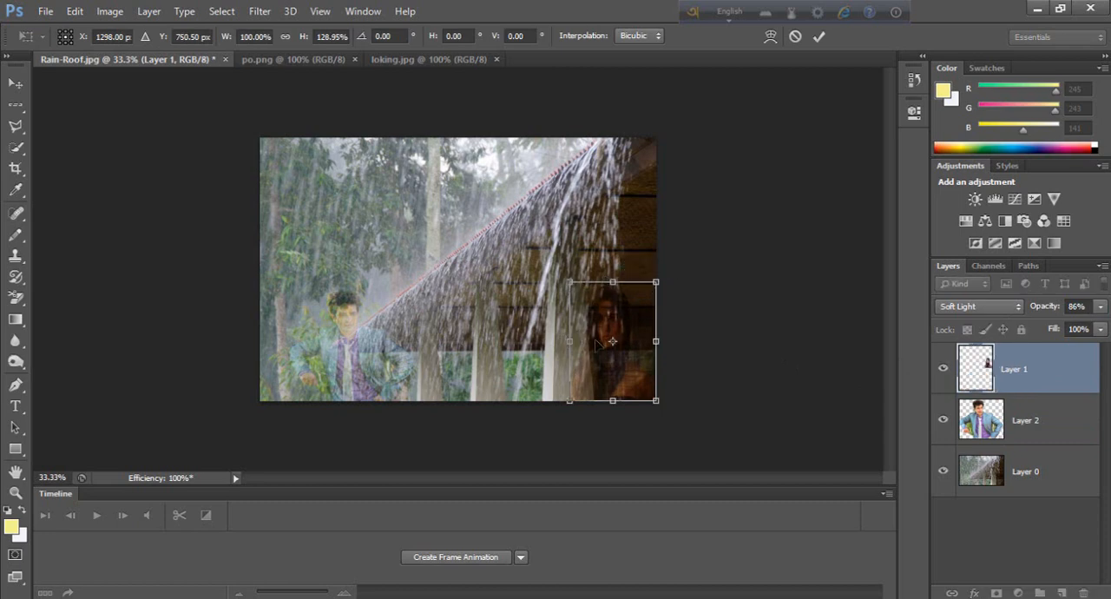
pyautogui.moveTo(657, 342); pyautogui.dragTo(665, 342)
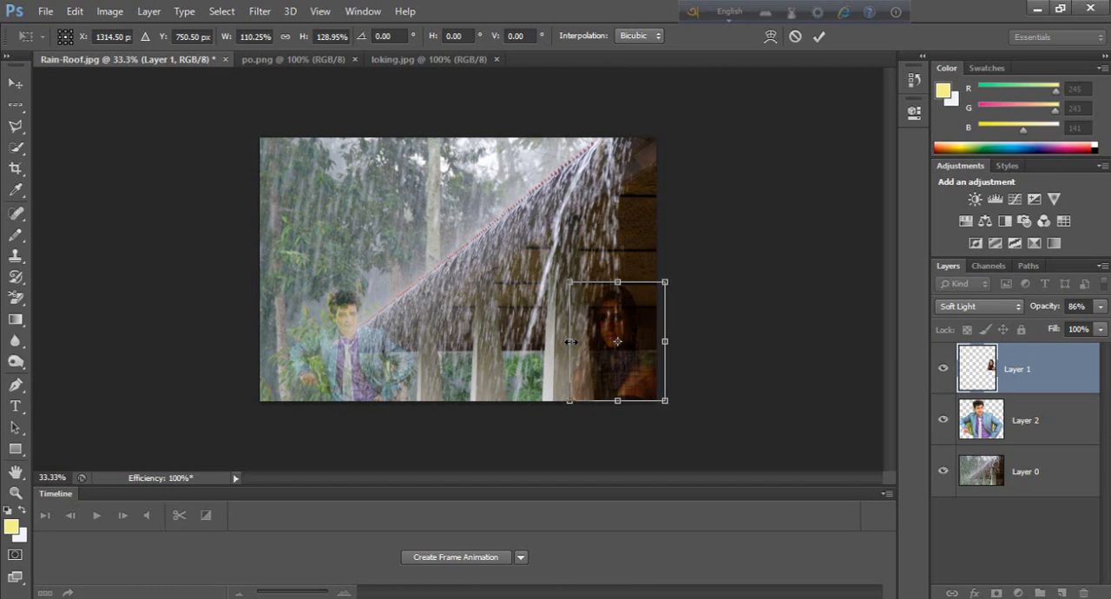
pyautogui.press('Return')
pyautogui.press('w')
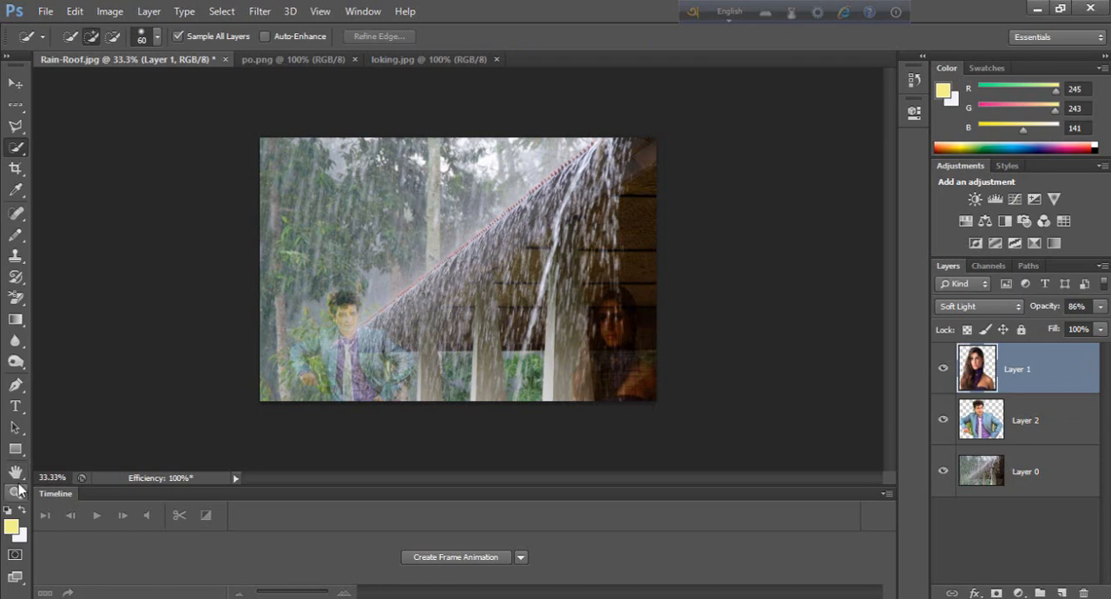
# Step: Draw a paragraph text box across most of the rain photo with the Horizontal Type tool
pyautogui.click(15, 407)
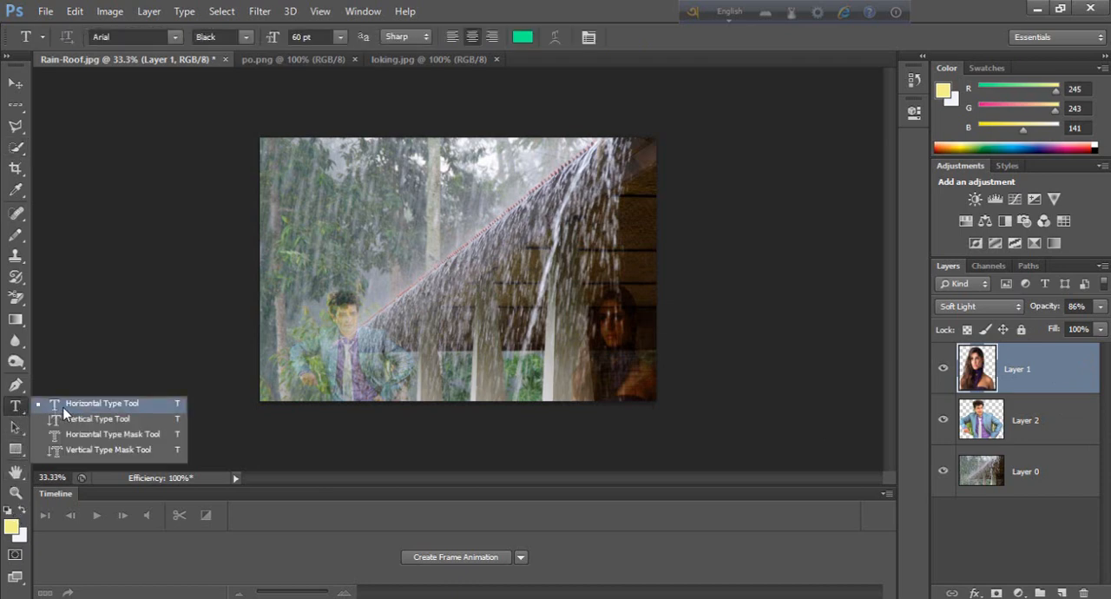
pyautogui.click(65, 406)
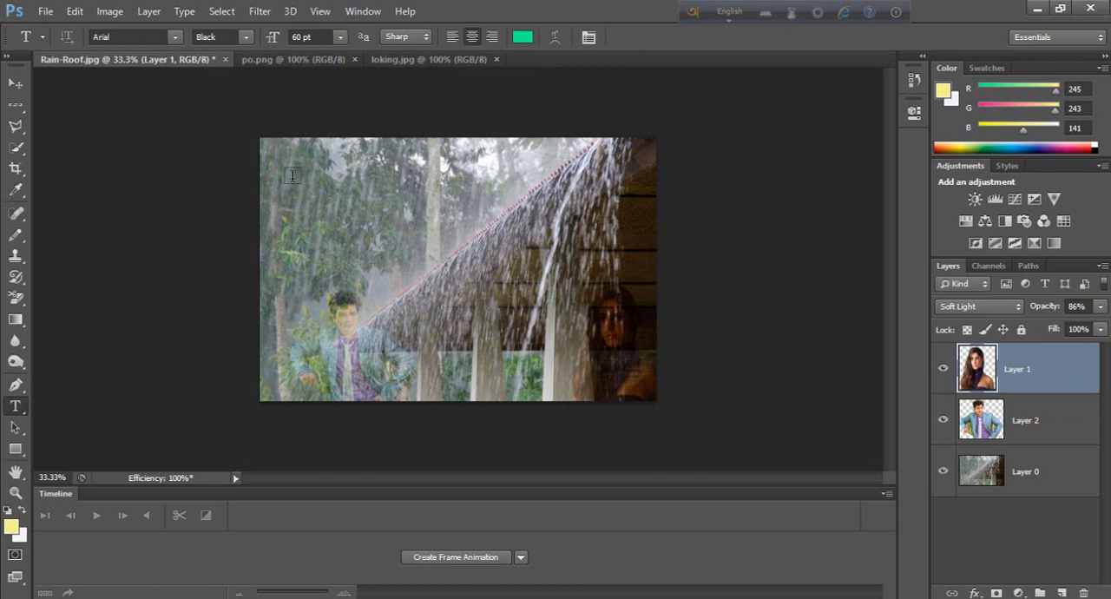
pyautogui.moveTo(291, 176); pyautogui.dragTo(646, 362)
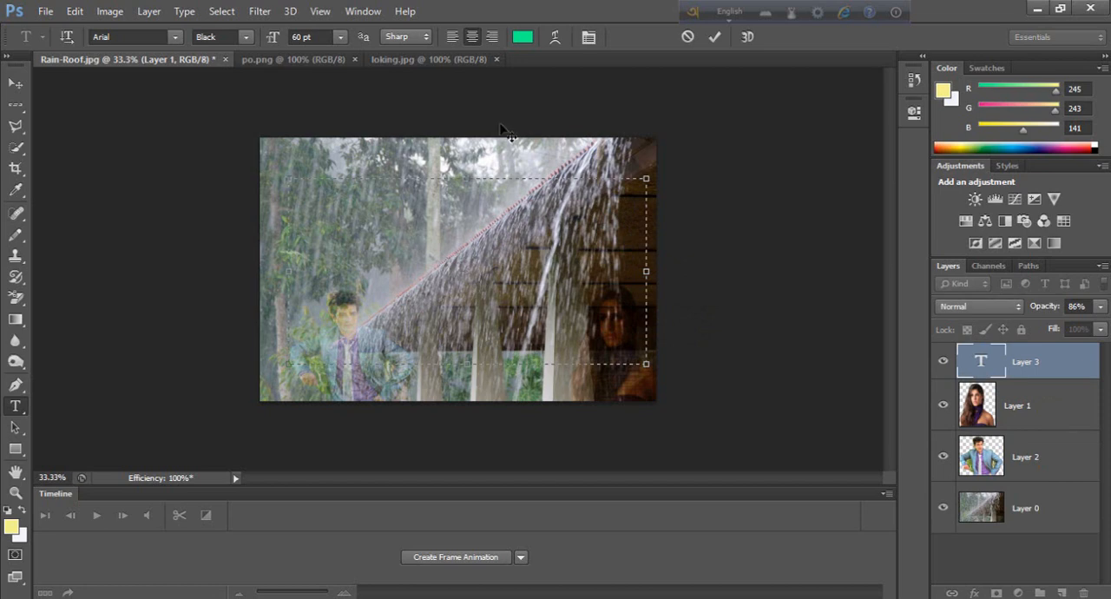
# Step: Set the text colour to bright green, RGB 66, 247, 35
pyautogui.click(525, 36)
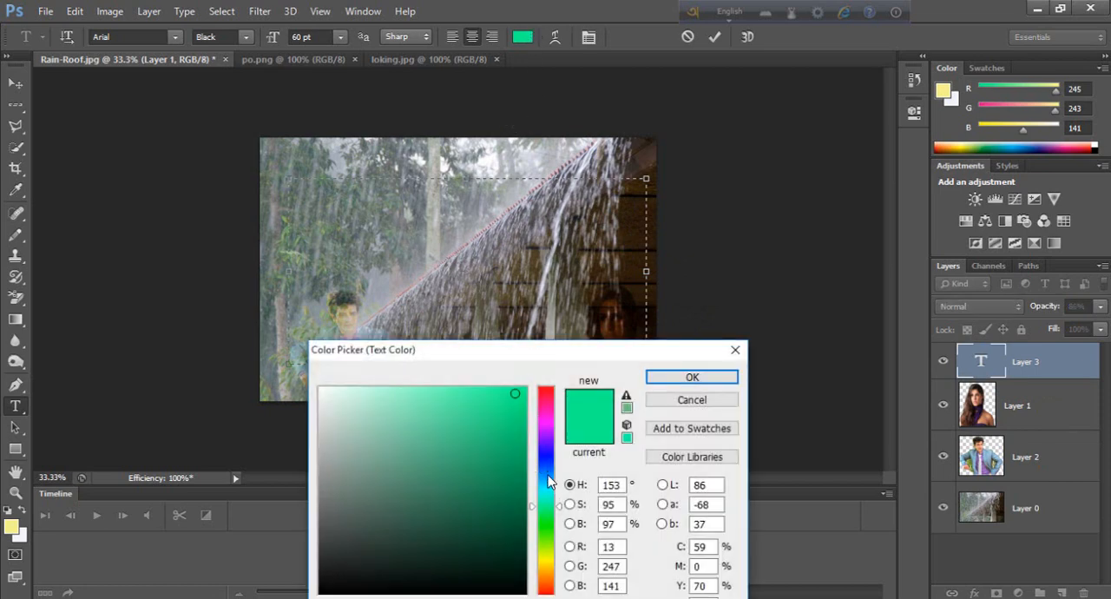
pyautogui.scroll(-1, 508, 510)
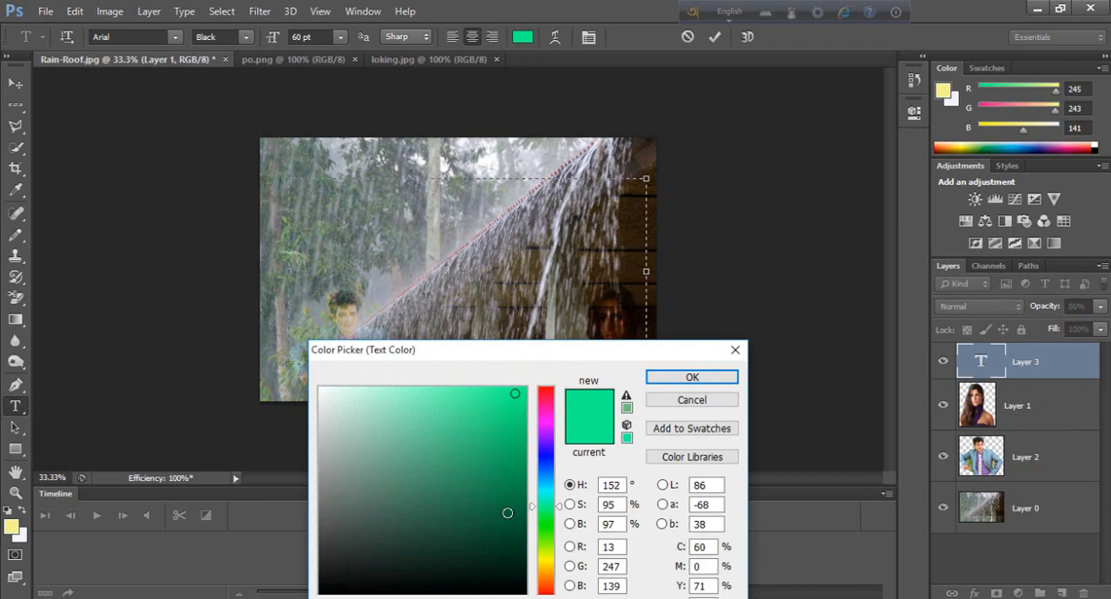
pyautogui.click(569, 505)
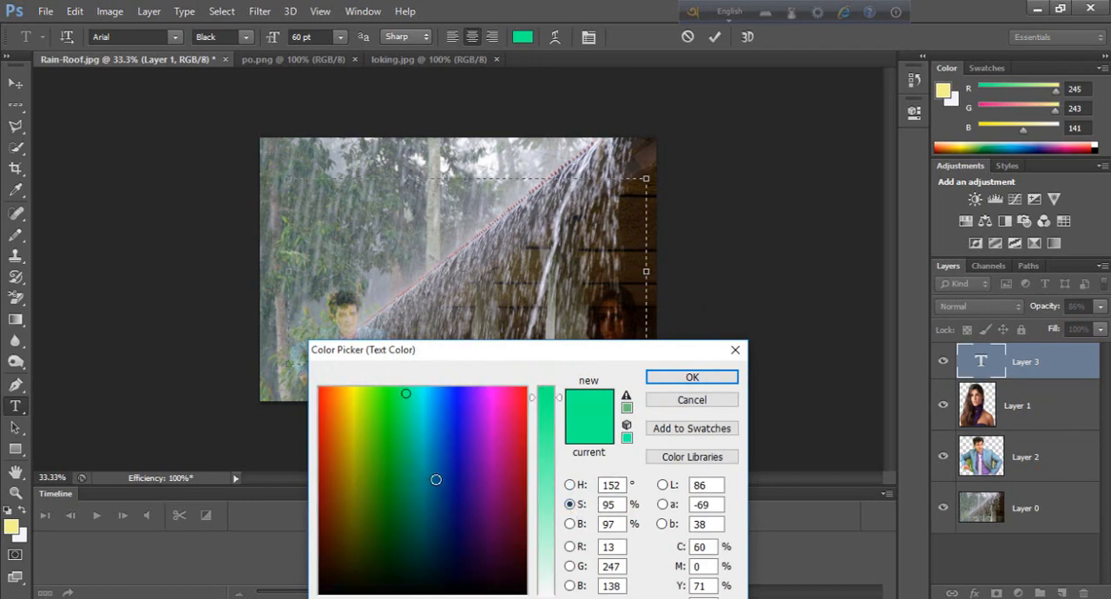
pyautogui.click(570, 524)
pyautogui.click(569, 546)
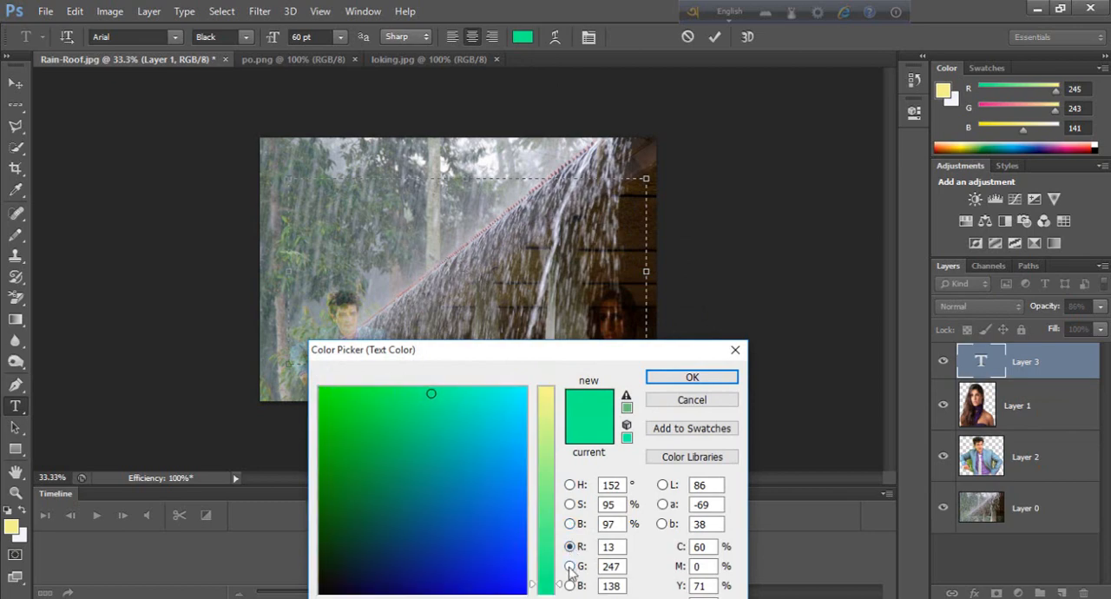
pyautogui.click(570, 566)
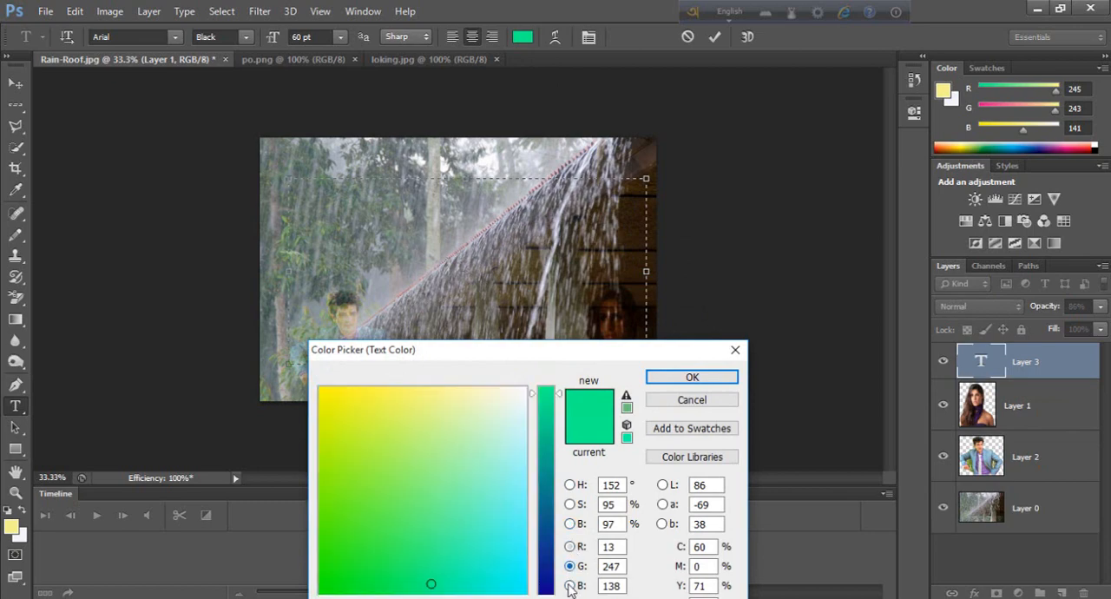
pyautogui.click(569, 586)
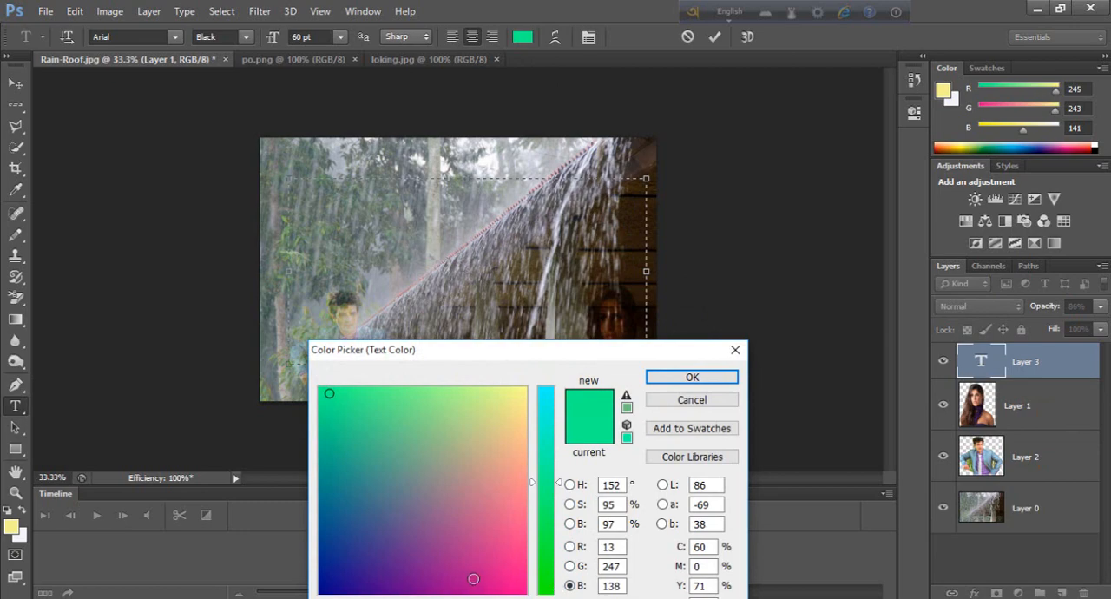
pyautogui.click(569, 566)
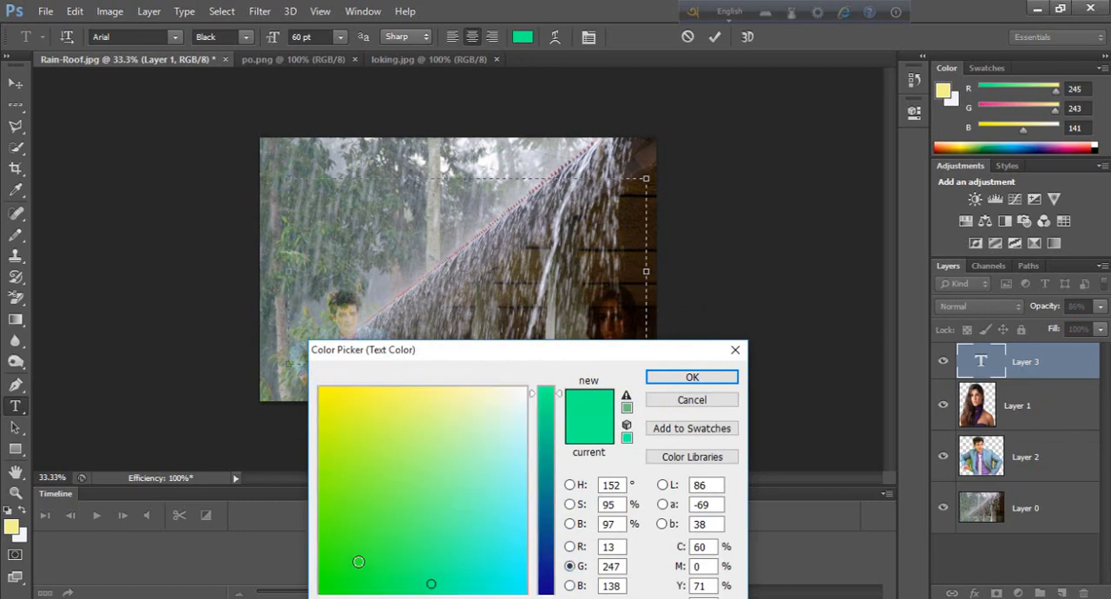
pyautogui.click(347, 540)
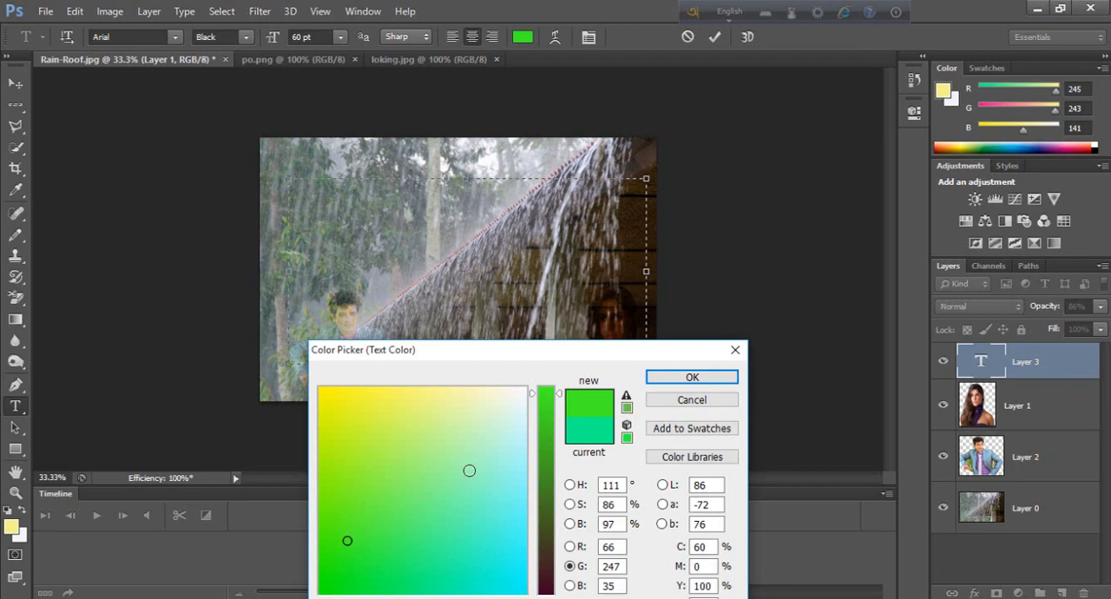
pyautogui.click(677, 380)
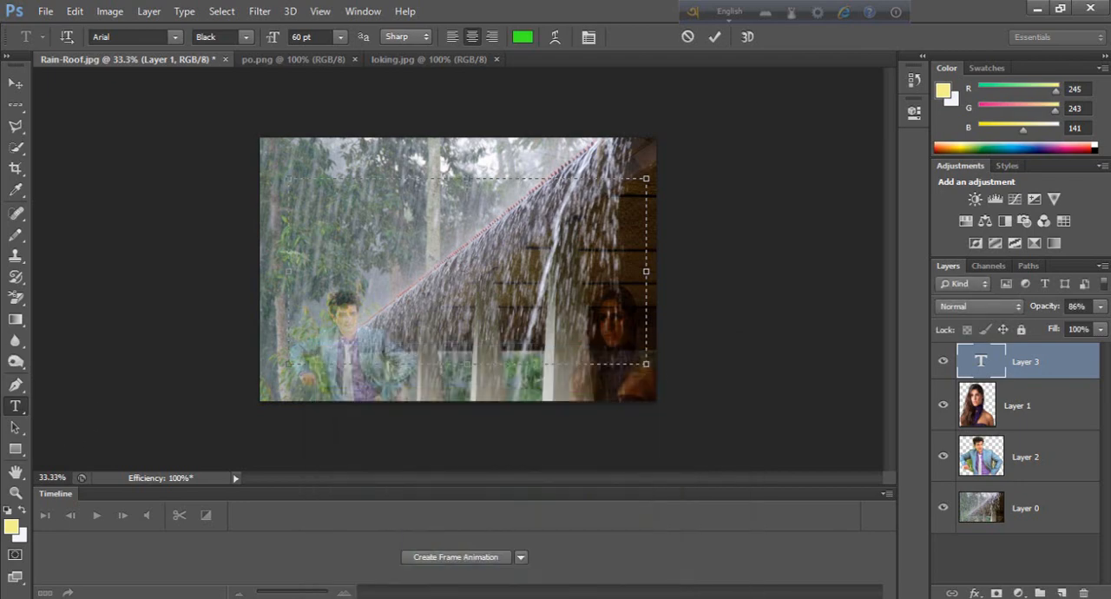
# Step: Copy "I'll wait for you in the rain dariye" from the Rain file in Notepad and paste it into the Photoshop text box
pyautogui.hotkey('alt', 'Tab')
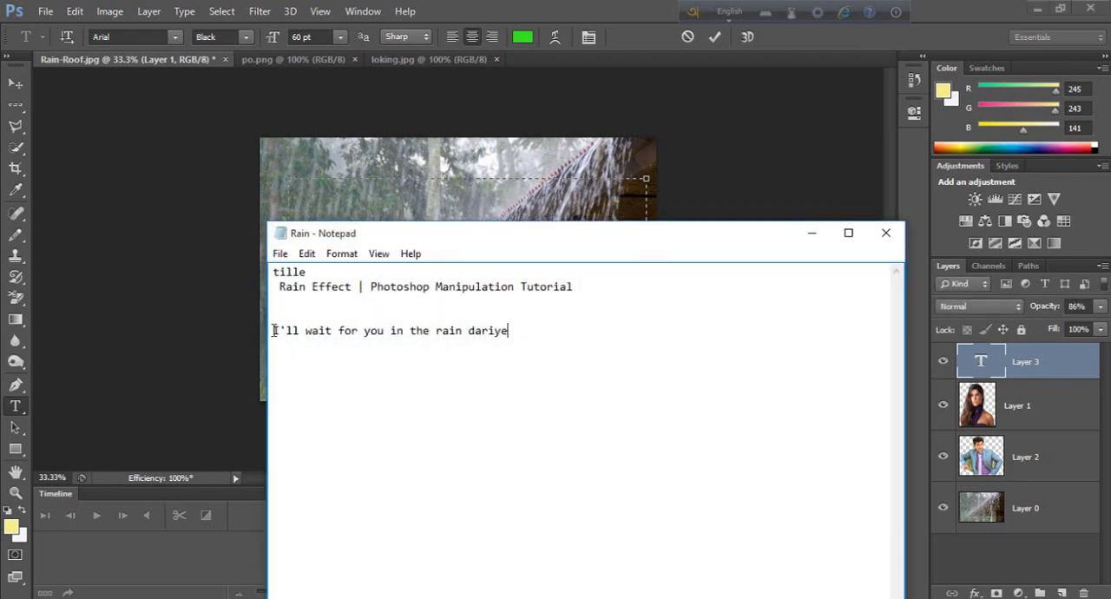
pyautogui.moveTo(273, 331); pyautogui.dragTo(526, 329)
pyautogui.hotkey('ctrl', 'c')
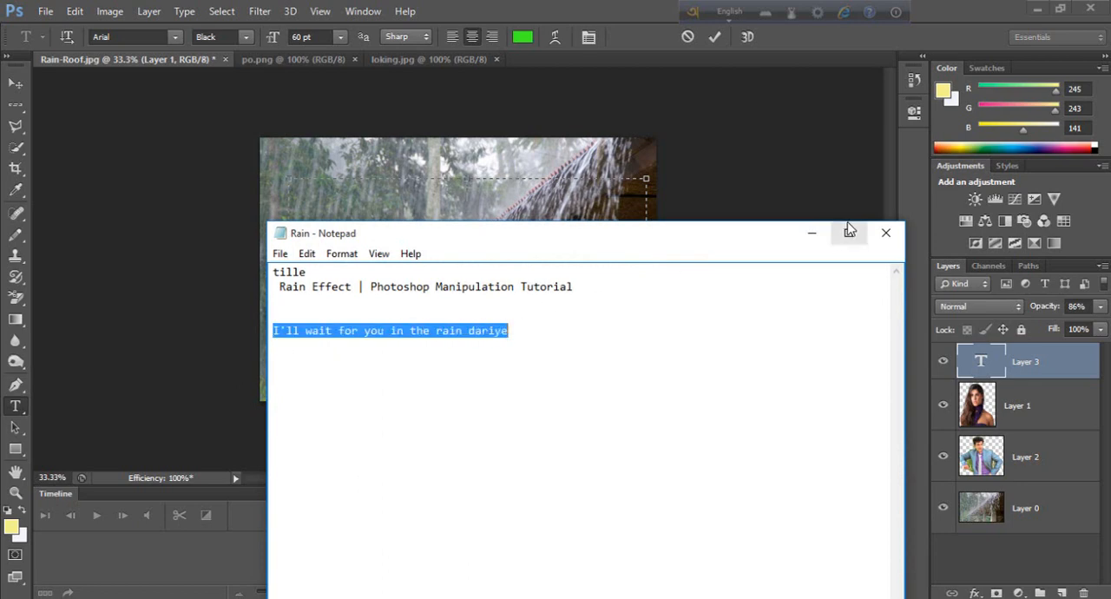
pyautogui.click(812, 233)
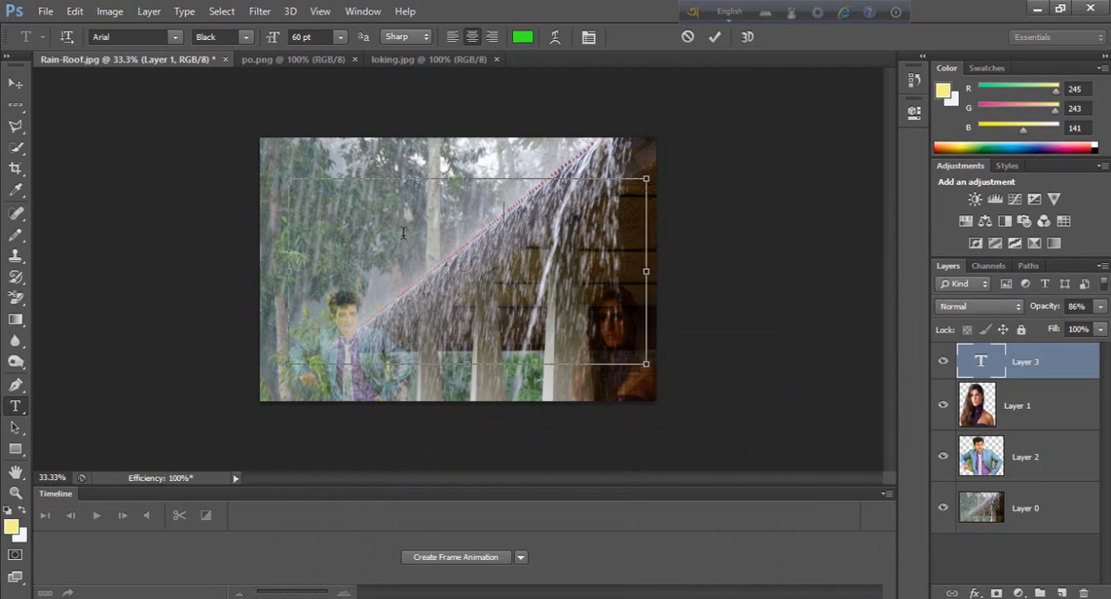
pyautogui.hotkey('ctrl', 'v')
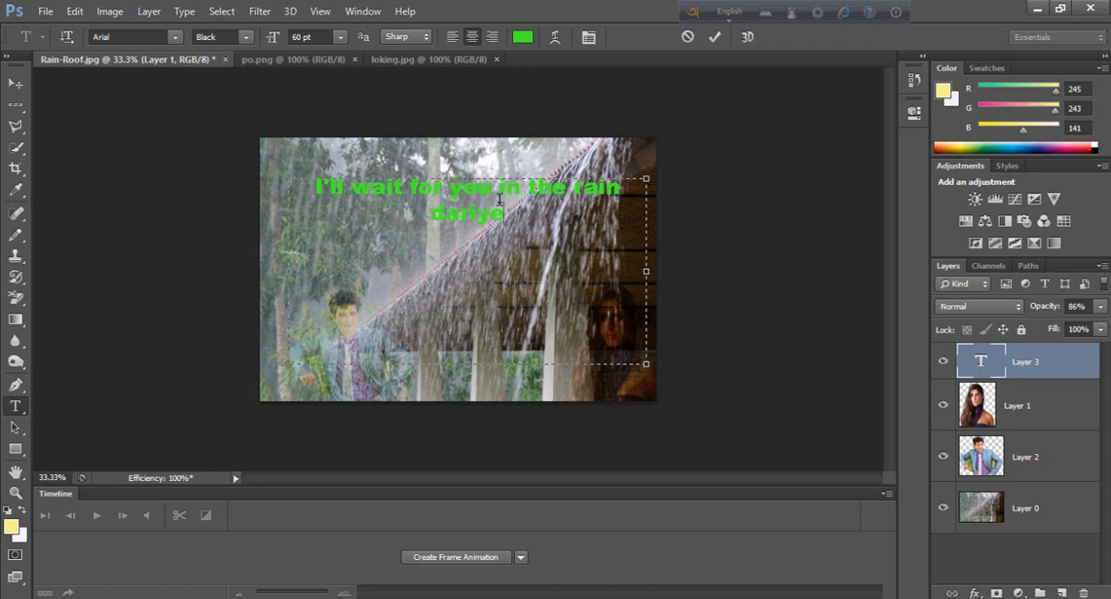
pyautogui.hotkey('ctrl', 'Return')
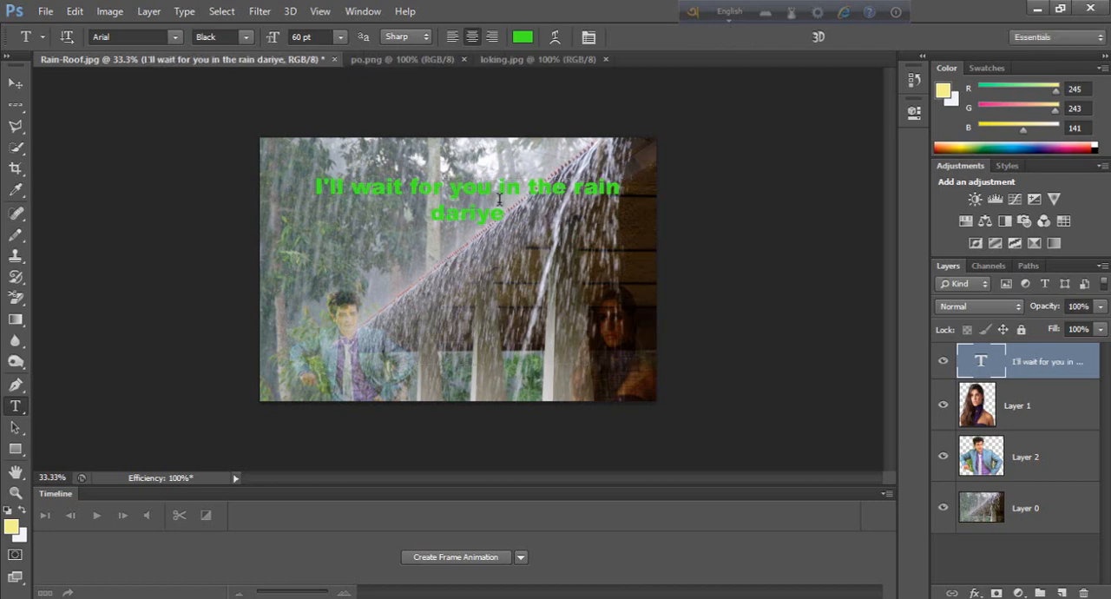
# Step: Free-transform the caption, moving it down to mid-photo and stretching it to about 107.5% width and 116% height
pyautogui.hotkey('ctrl', 't')
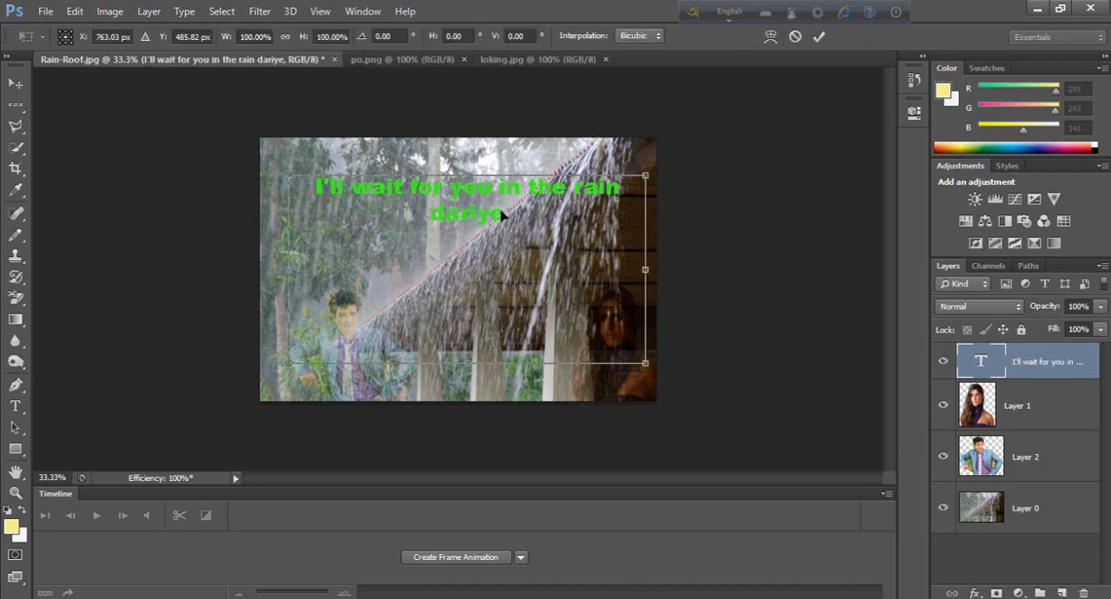
pyautogui.moveTo(467, 207); pyautogui.dragTo(465, 273)
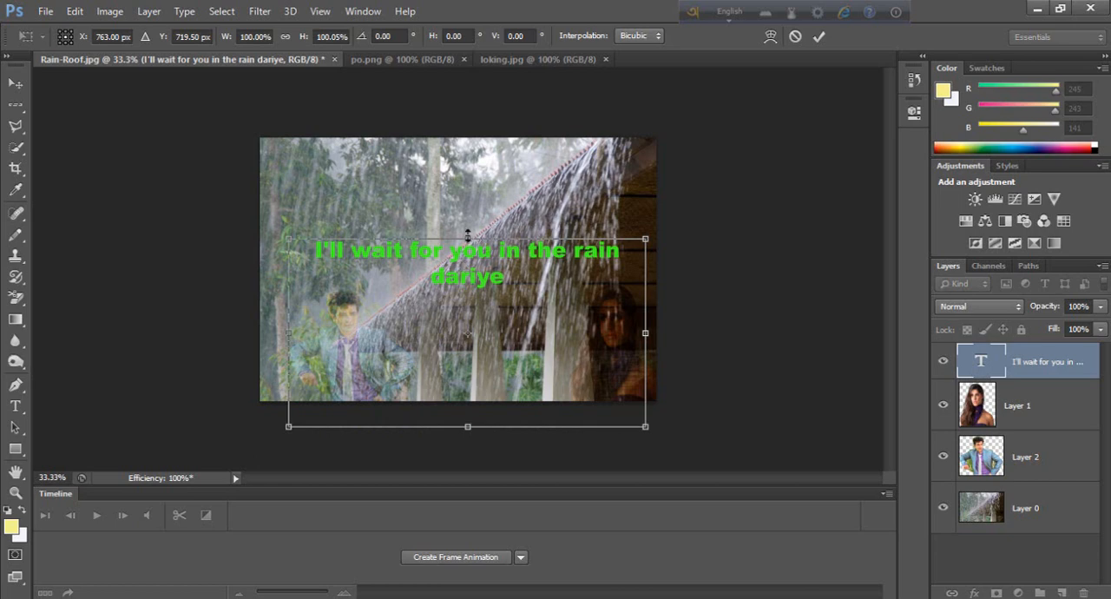
pyautogui.moveTo(467, 235)
pyautogui.mouseDown()
pyautogui.moveTo(466, 218)
pyautogui.moveTo(454, 252)
pyautogui.moveTo(454, 238)
pyautogui.mouseUp()
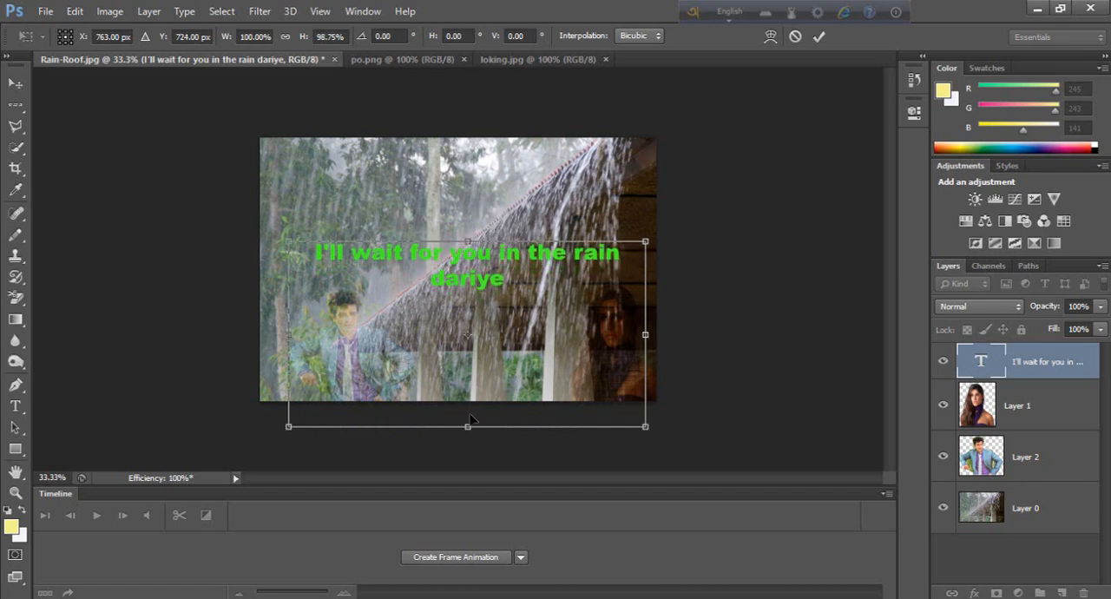
pyautogui.moveTo(467, 425); pyautogui.dragTo(467, 459)
pyautogui.moveTo(650, 351); pyautogui.dragTo(656, 351)
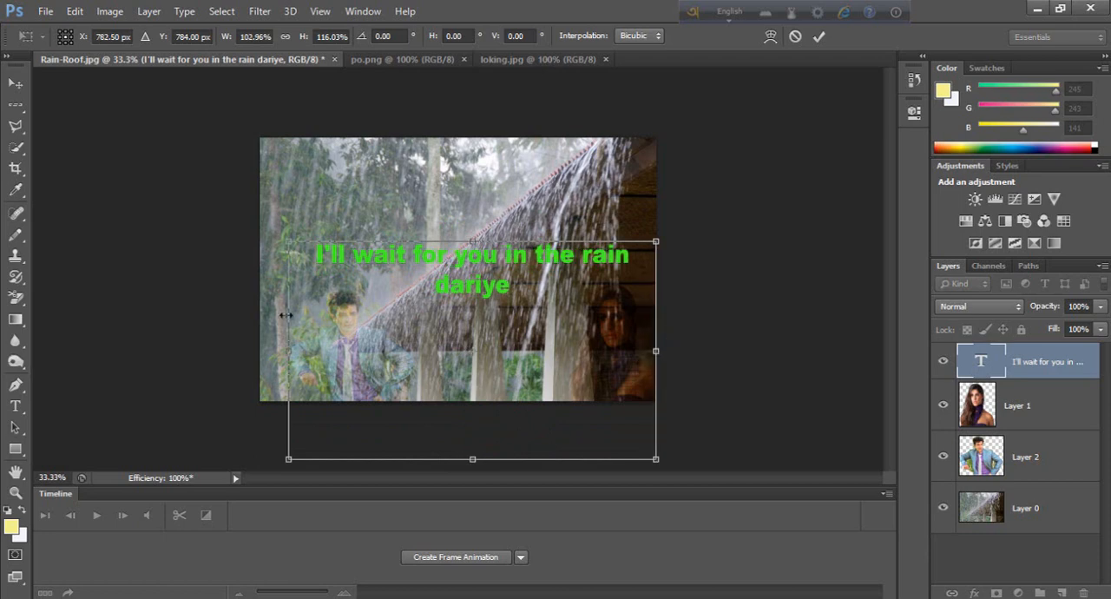
pyautogui.moveTo(290, 350); pyautogui.dragTo(272, 351)
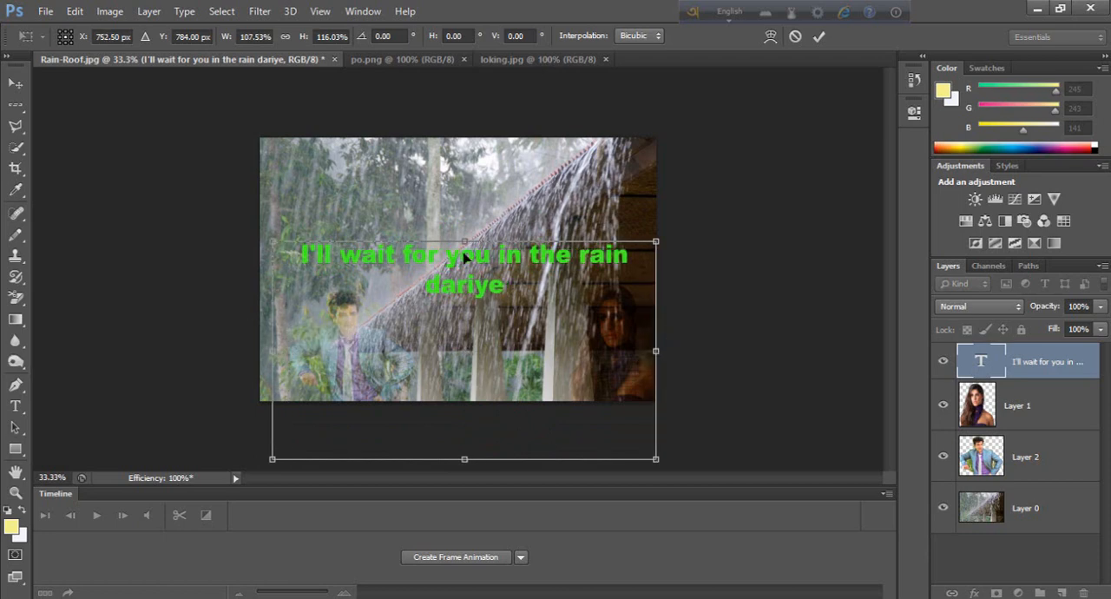
pyautogui.moveTo(463, 255); pyautogui.dragTo(465, 257)
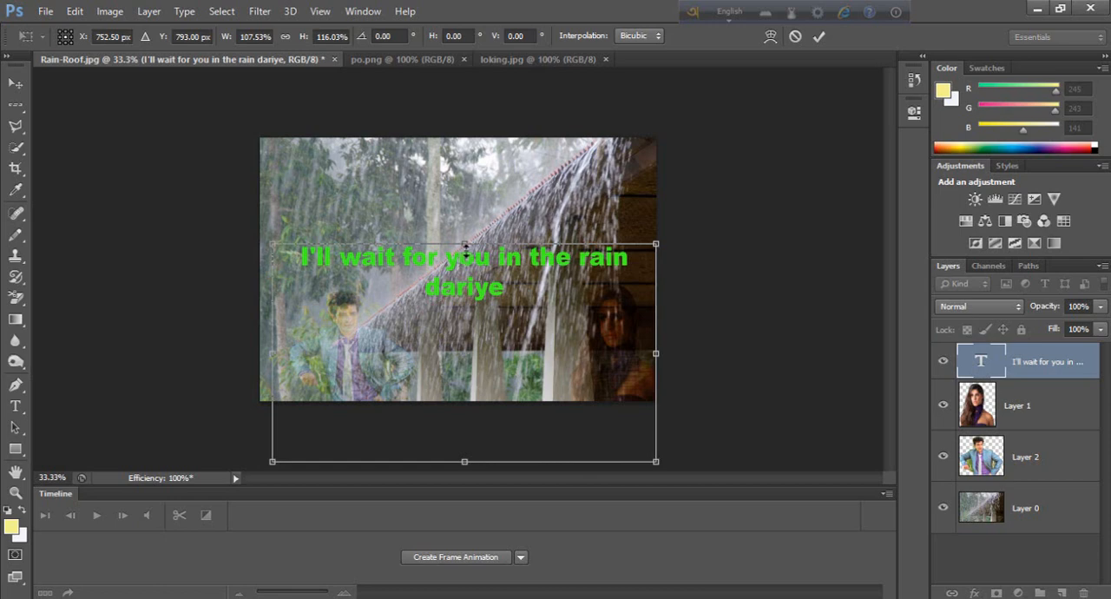
pyautogui.moveTo(540, 259); pyautogui.dragTo(536, 260)
pyautogui.press('Return')
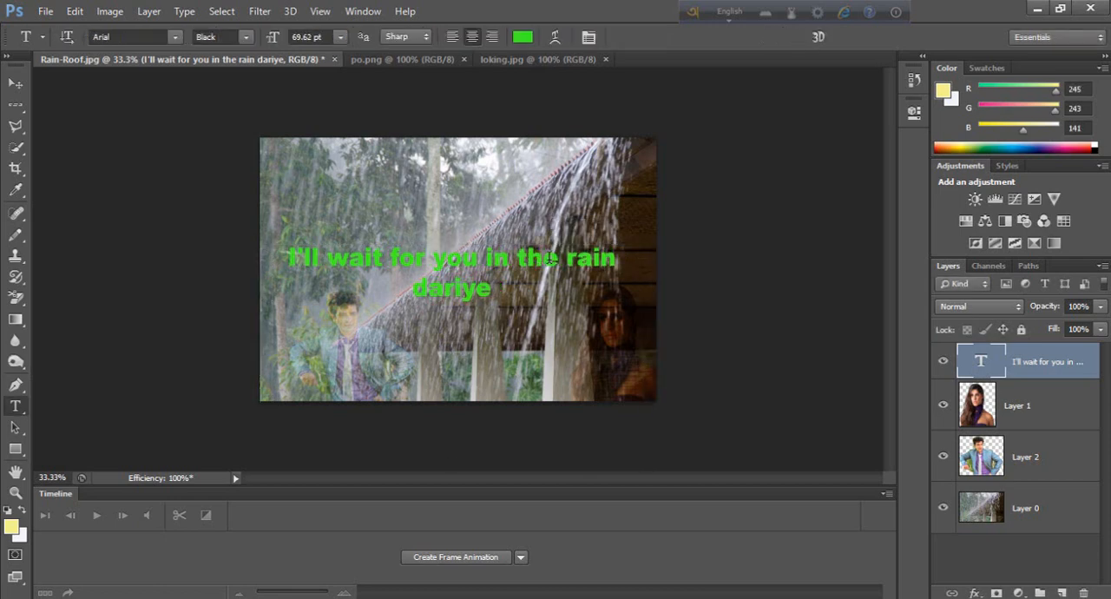
# Step: Set the caption text layer's blend mode to Soft Light
pyautogui.click(989, 308)
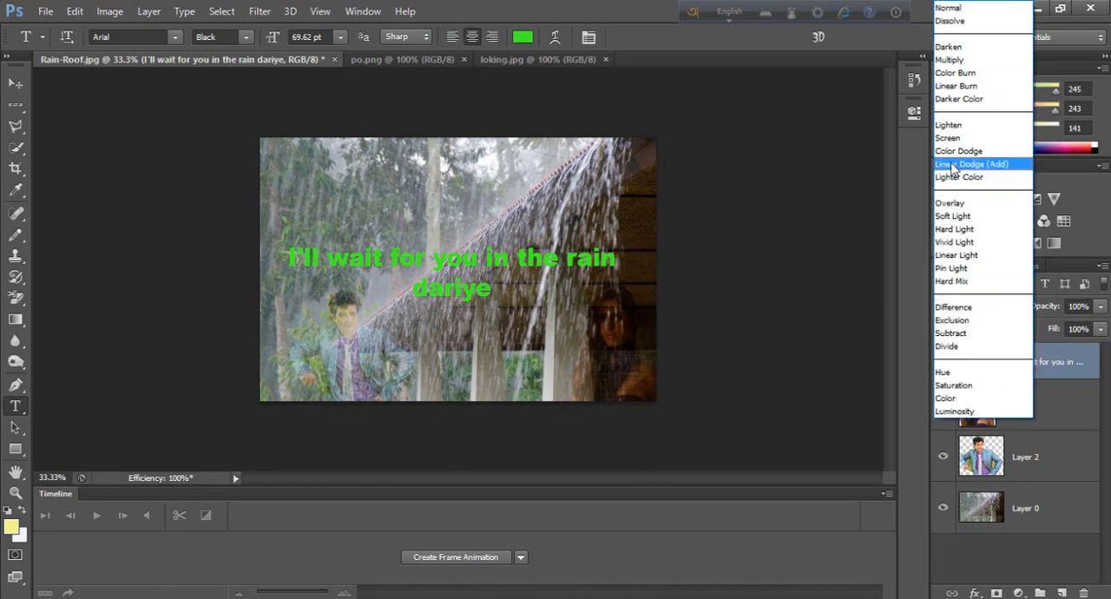
pyautogui.click(955, 216)
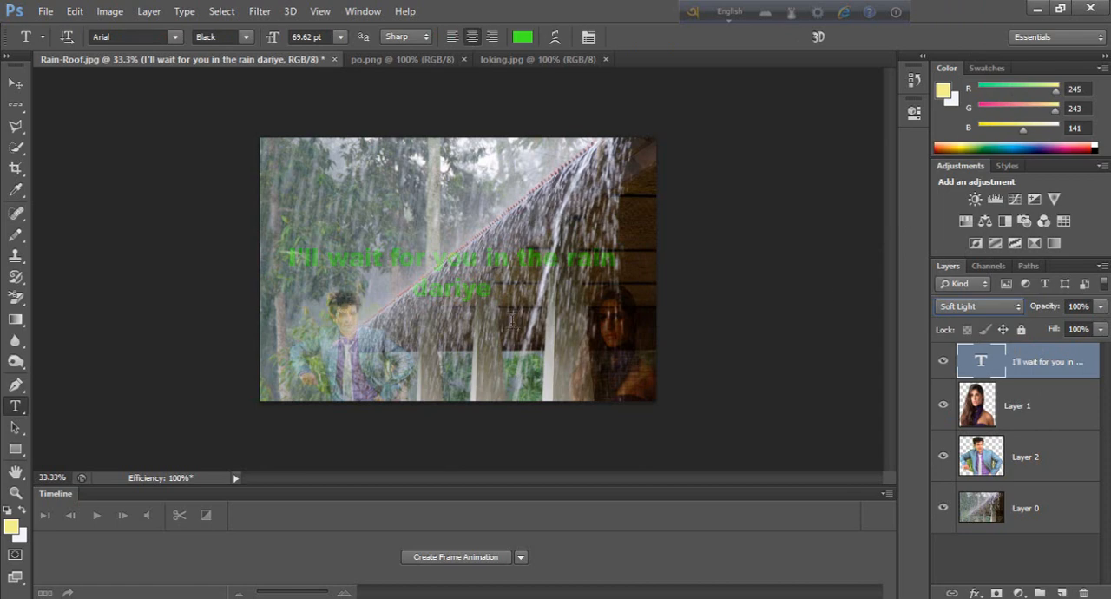
# Step: Try several colours on the caption text and apply a pale mint green, RGB 228, 247, 230
pyautogui.doubleClick(981, 365)
pyautogui.click(521, 37)
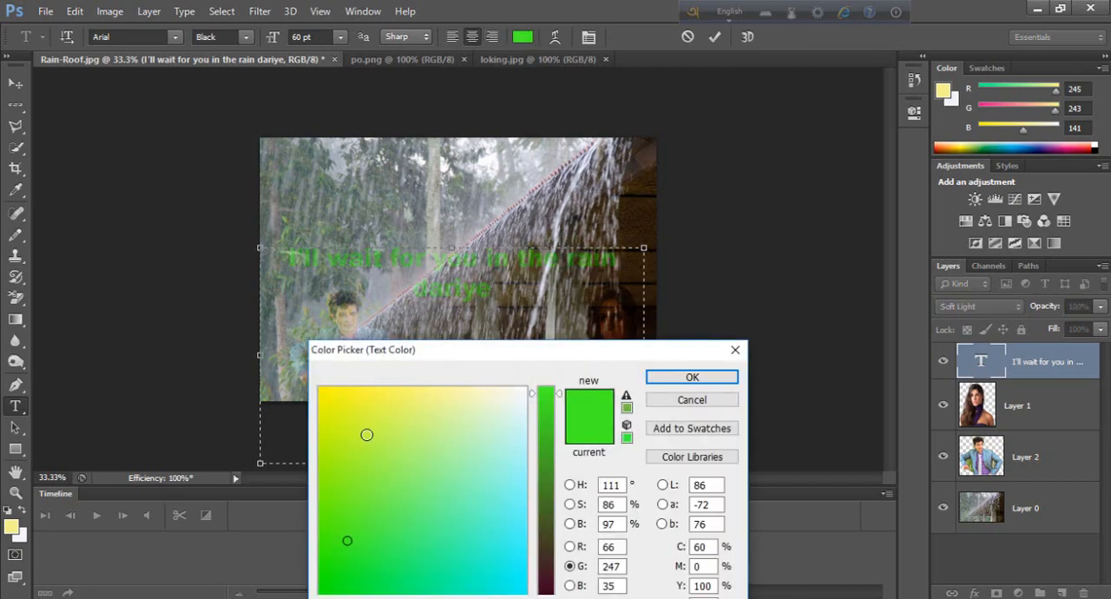
pyautogui.click(512, 564)
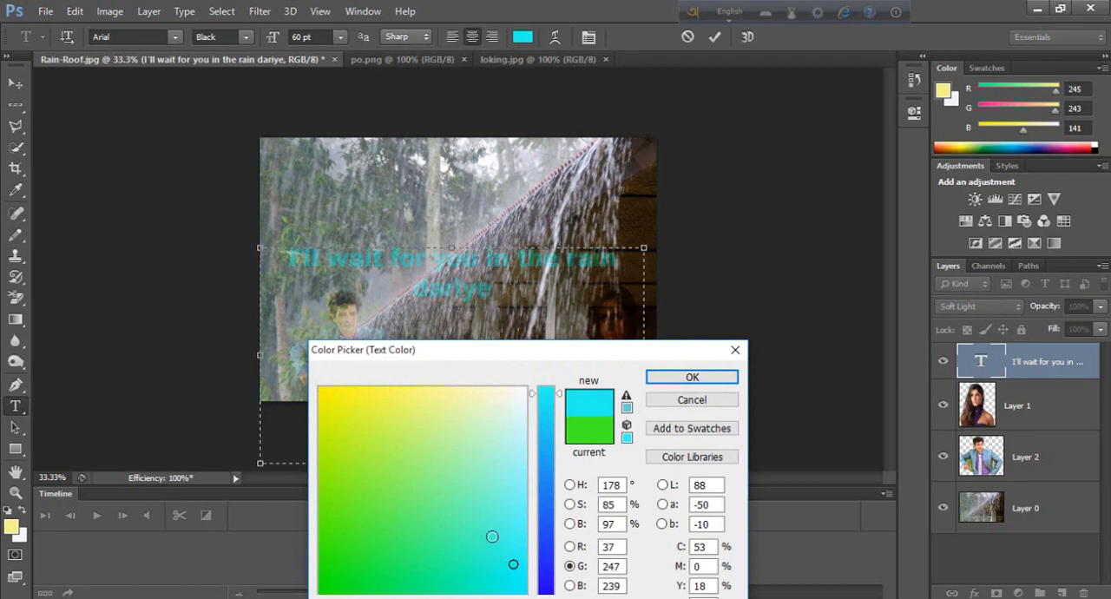
pyautogui.moveTo(493, 534)
pyautogui.mouseDown()
pyautogui.moveTo(489, 414)
pyautogui.moveTo(499, 404)
pyautogui.moveTo(478, 411)
pyautogui.moveTo(487, 427)
pyautogui.moveTo(511, 429)
pyautogui.moveTo(510, 397)
pyautogui.mouseUp()
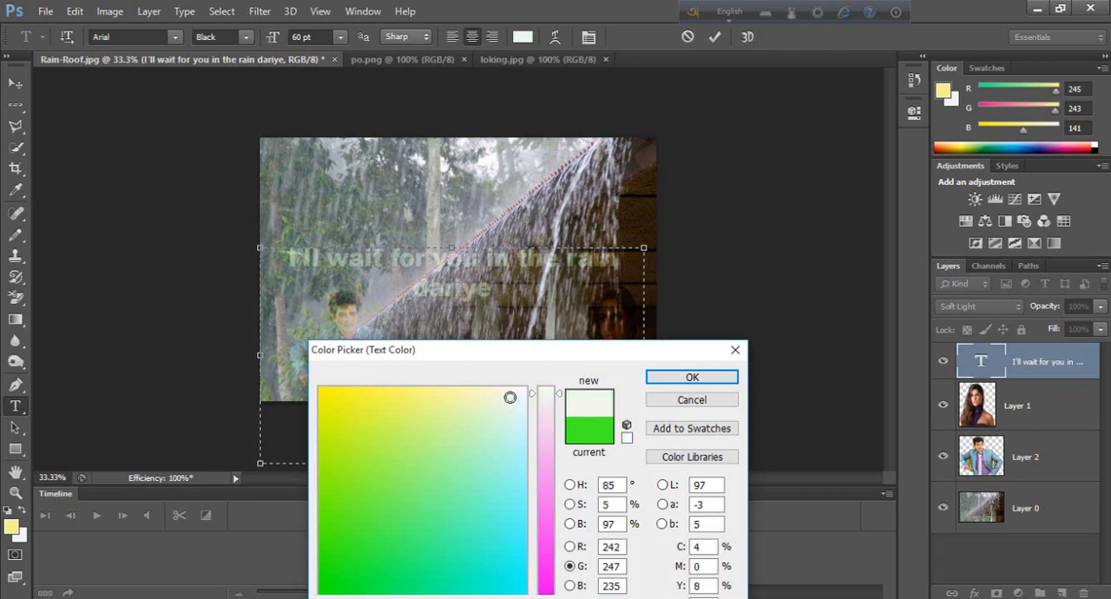
pyautogui.click(518, 425)
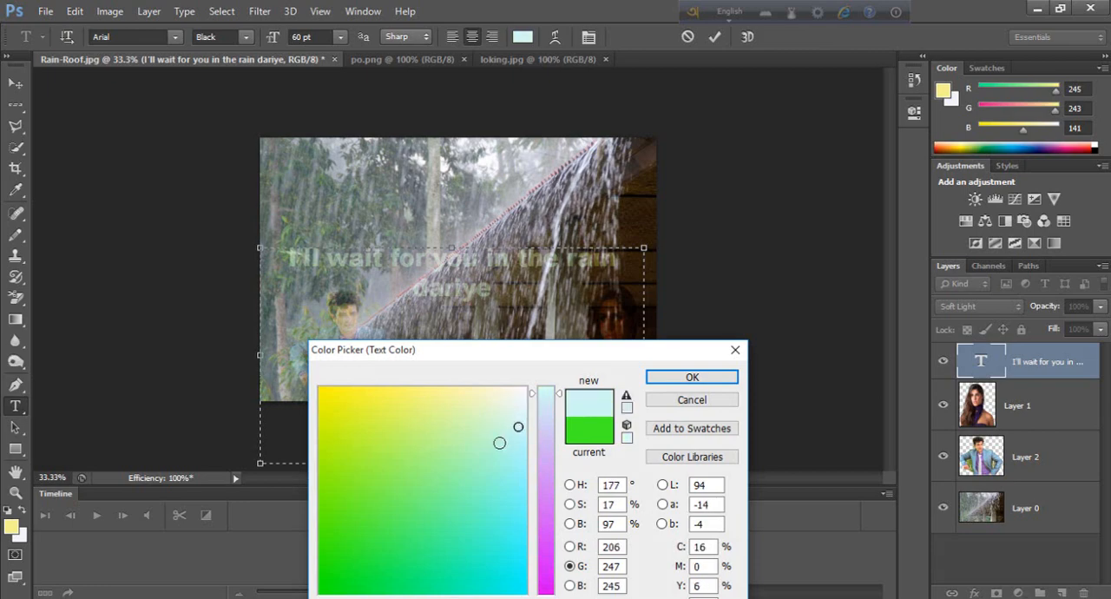
pyautogui.click(503, 446)
pyautogui.click(513, 395)
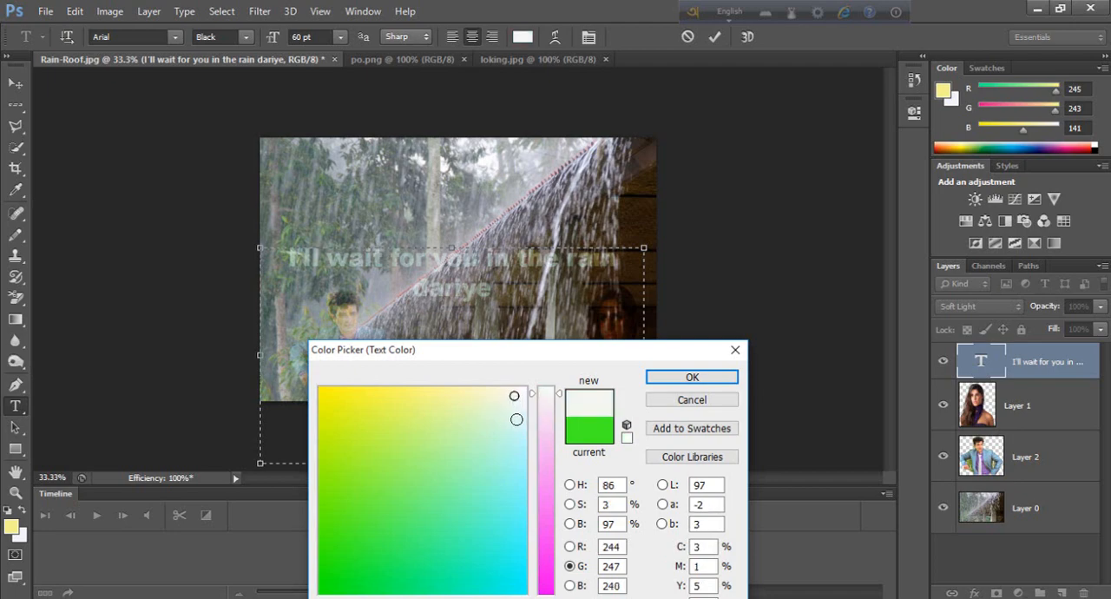
pyautogui.click(517, 419)
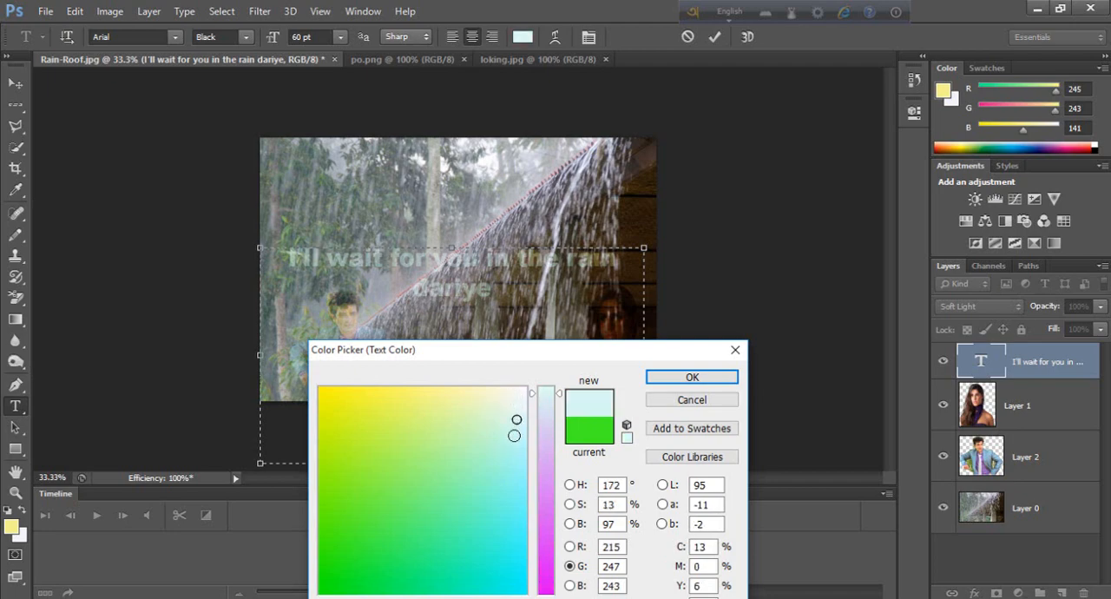
pyautogui.click(516, 435)
pyautogui.click(499, 464)
pyautogui.click(502, 488)
pyautogui.click(510, 489)
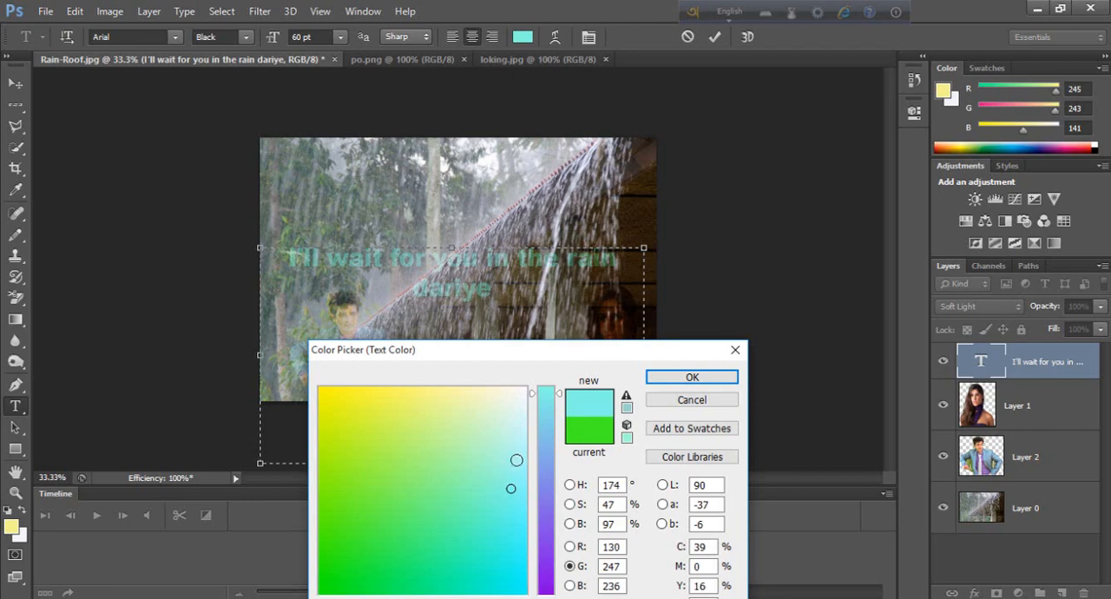
pyautogui.click(513, 449)
pyautogui.click(501, 401)
pyautogui.click(507, 403)
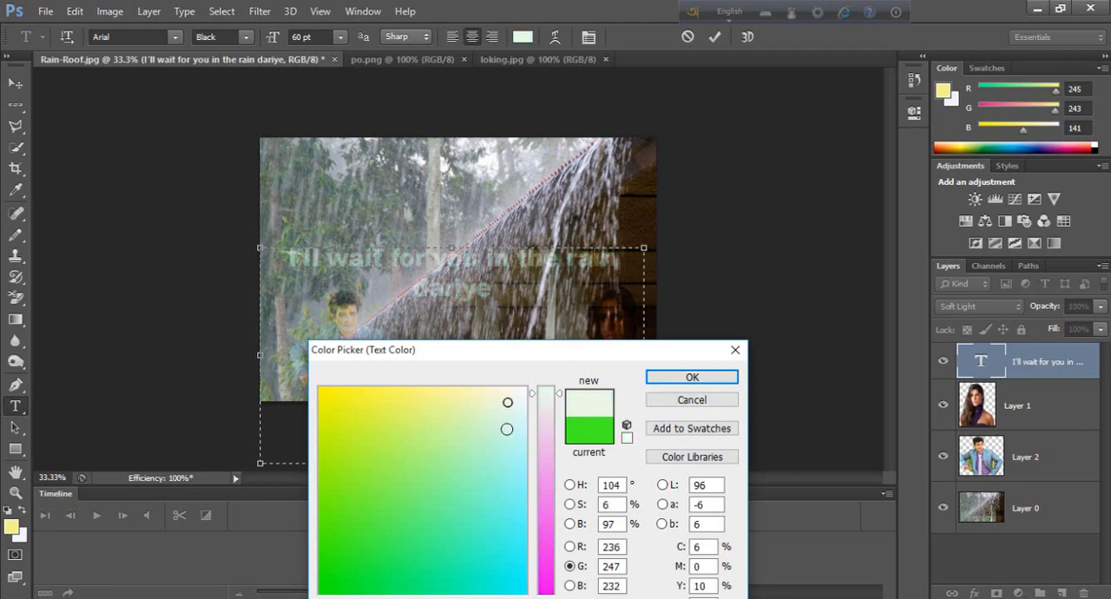
pyautogui.click(507, 429)
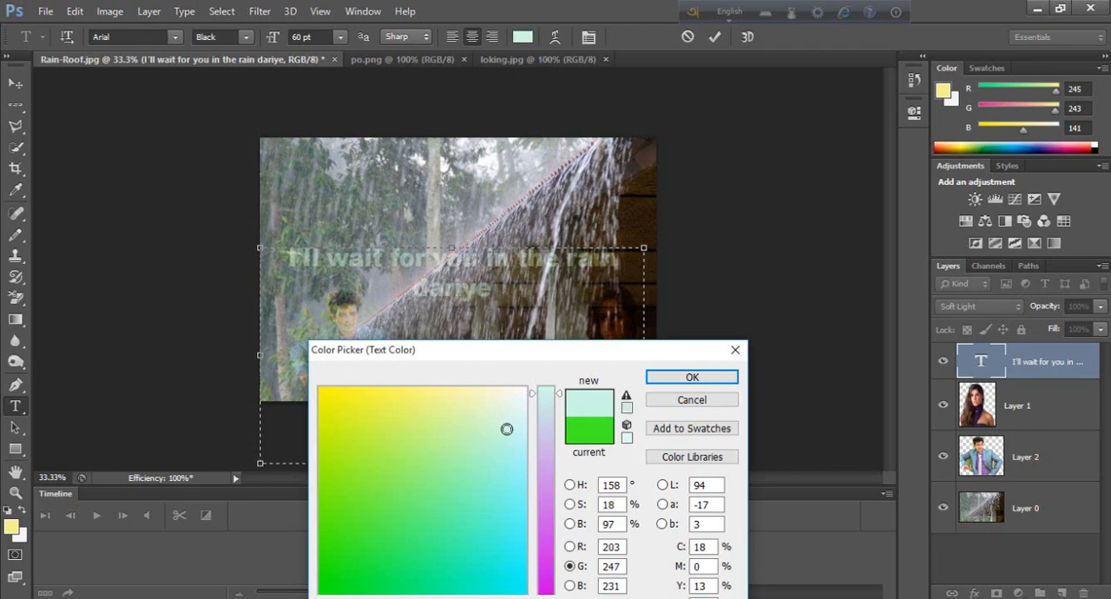
pyautogui.click(506, 409)
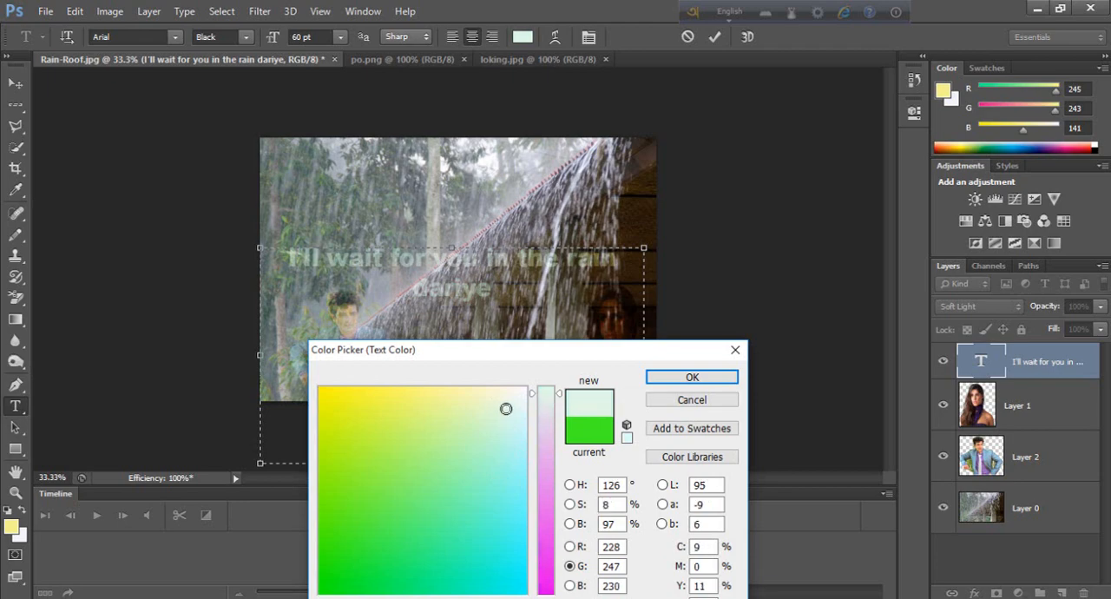
pyautogui.click(691, 378)
# Step: Recolour the whole caption text pale yellow, RGB 248, 247, 144, and commit the text edit
pyautogui.click(593, 347)
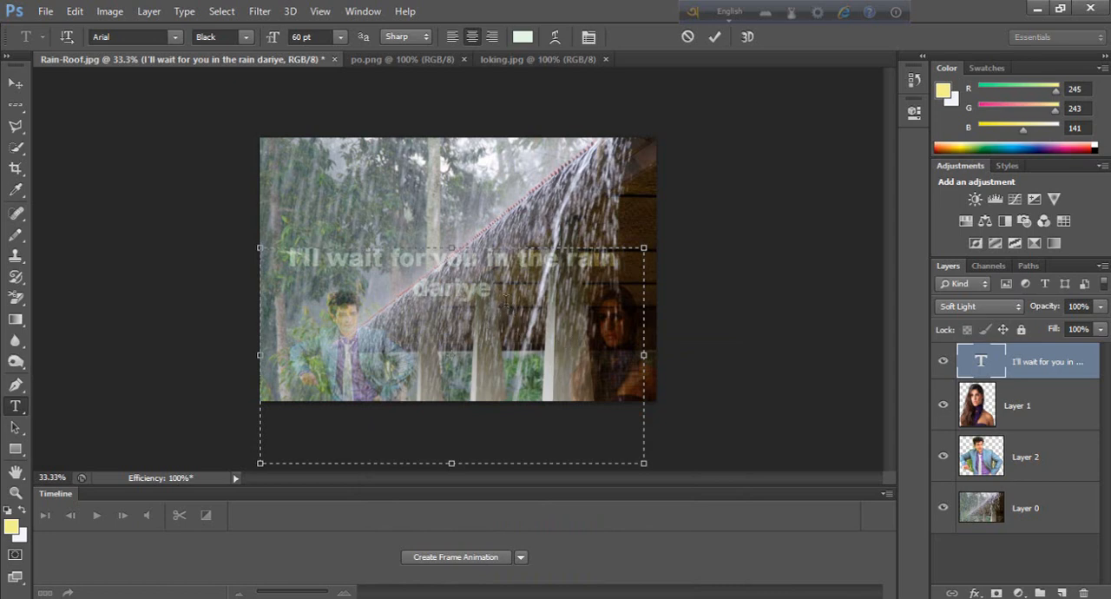
pyautogui.moveTo(502, 300); pyautogui.dragTo(290, 258)
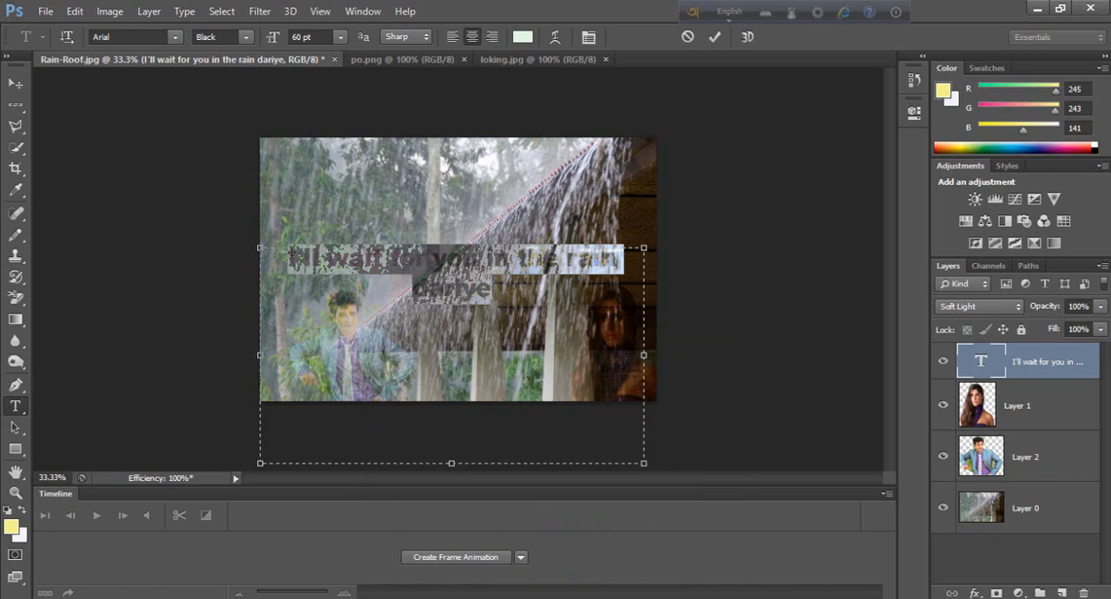
pyautogui.click(522, 37)
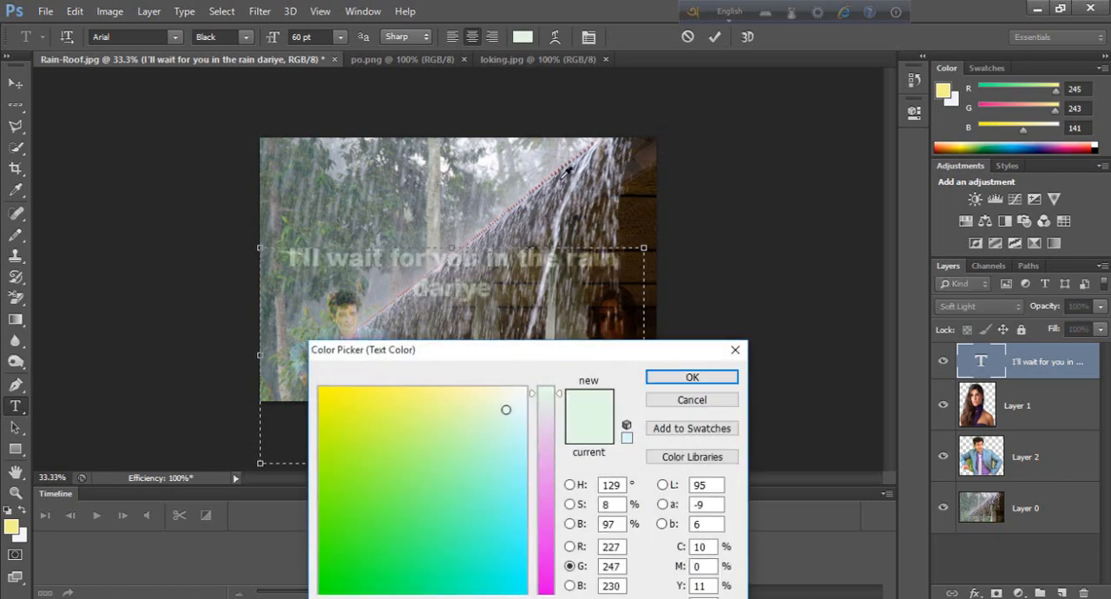
pyautogui.click(508, 432)
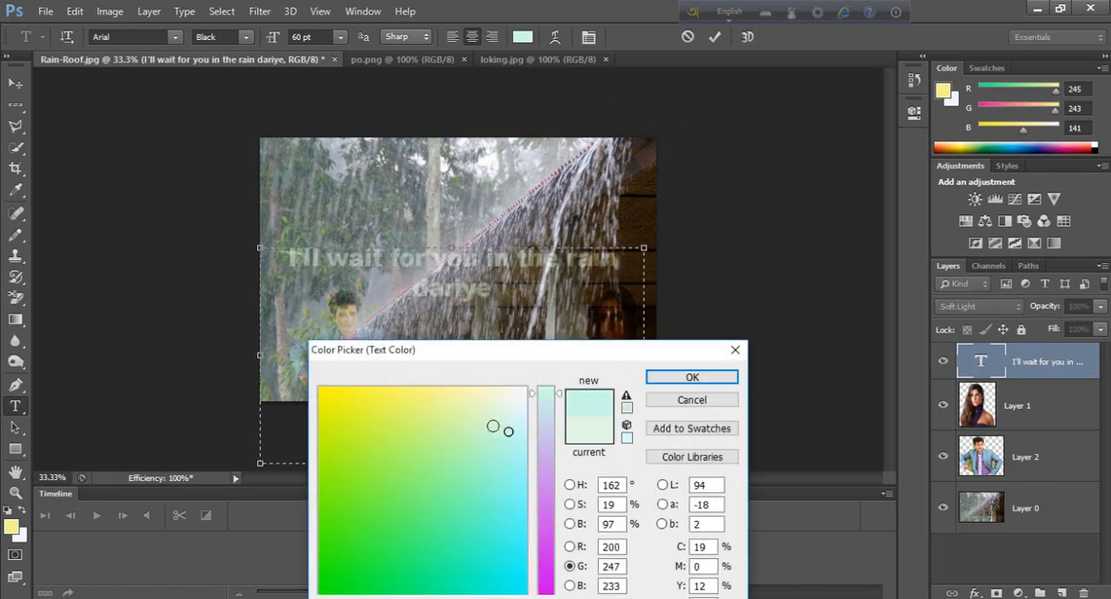
pyautogui.click(431, 396)
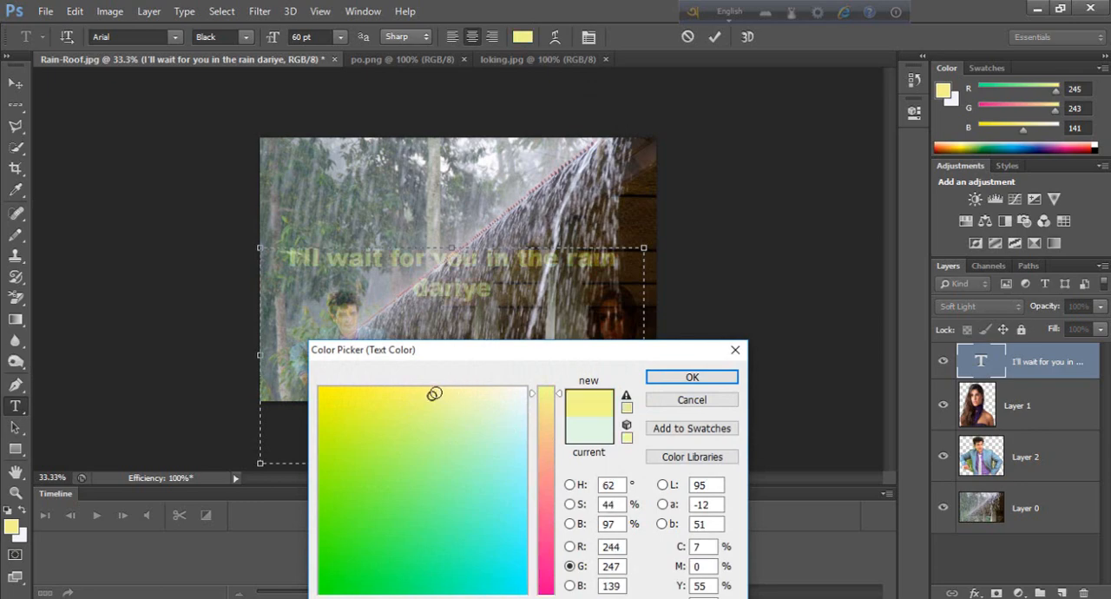
pyautogui.click(435, 392)
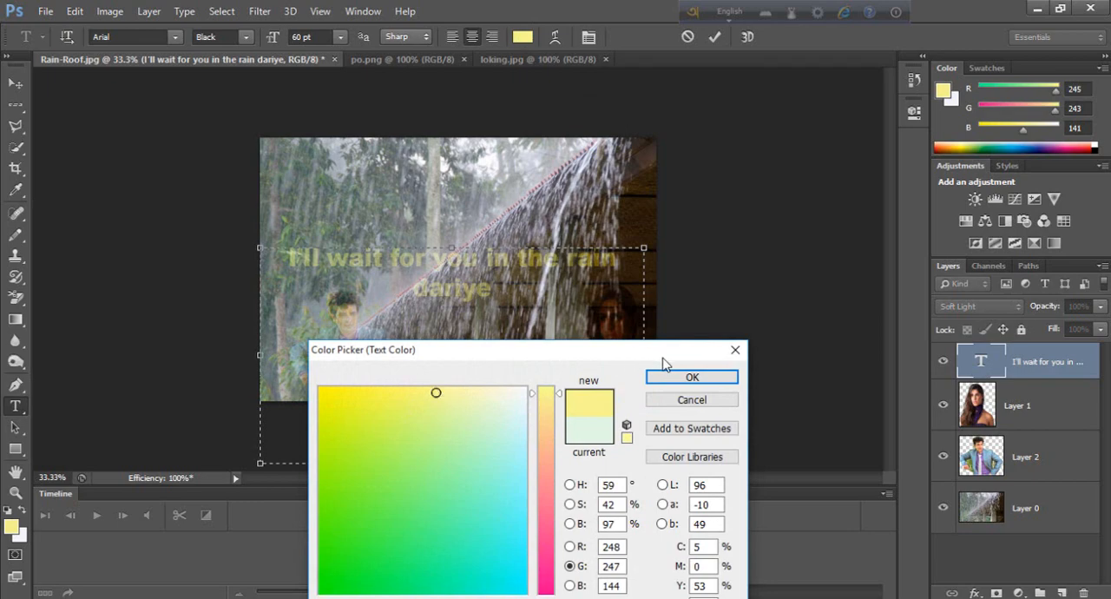
pyautogui.click(691, 377)
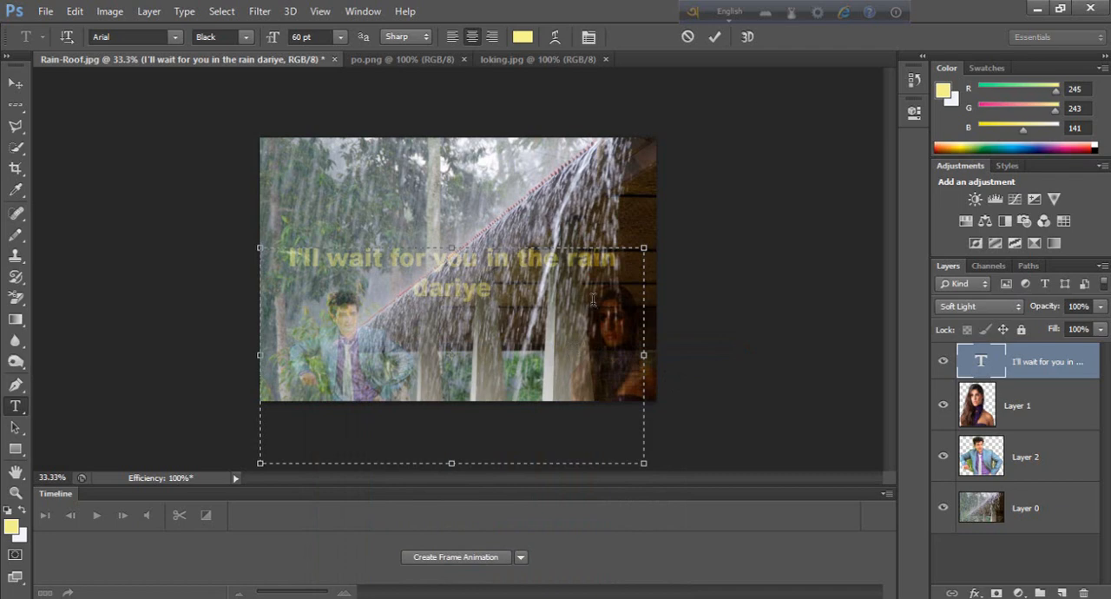
pyautogui.hotkey('ctrl', 'Return')
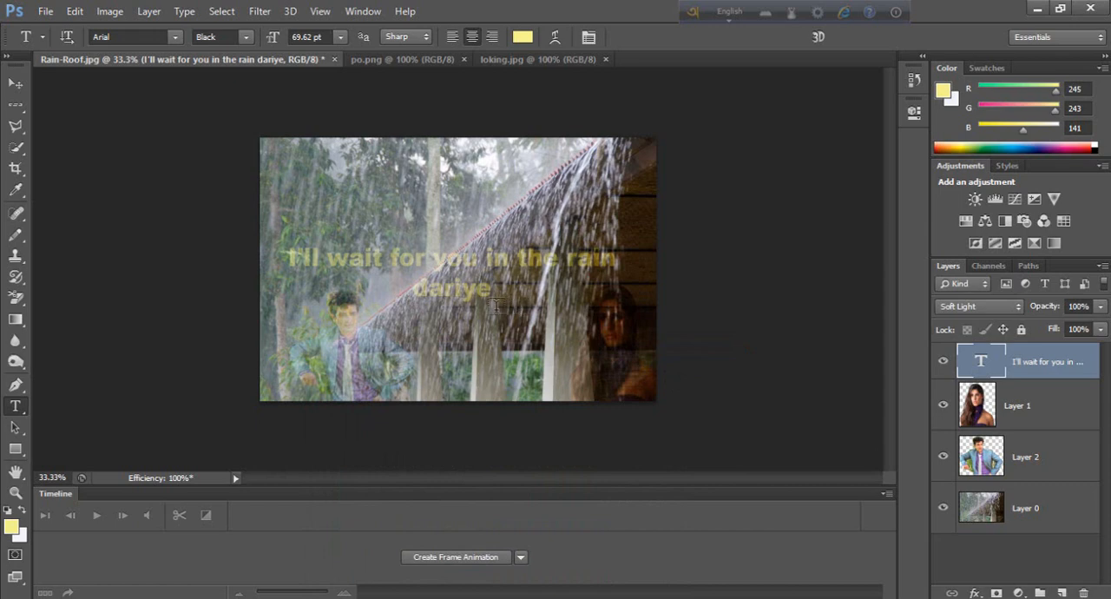
# Step: Shift the caption slightly left with Free Transform, to about X 649.5 px, Y 801 px
pyautogui.hotkey('ctrl', 't')
pyautogui.moveTo(473, 293); pyautogui.dragTo(451, 295)
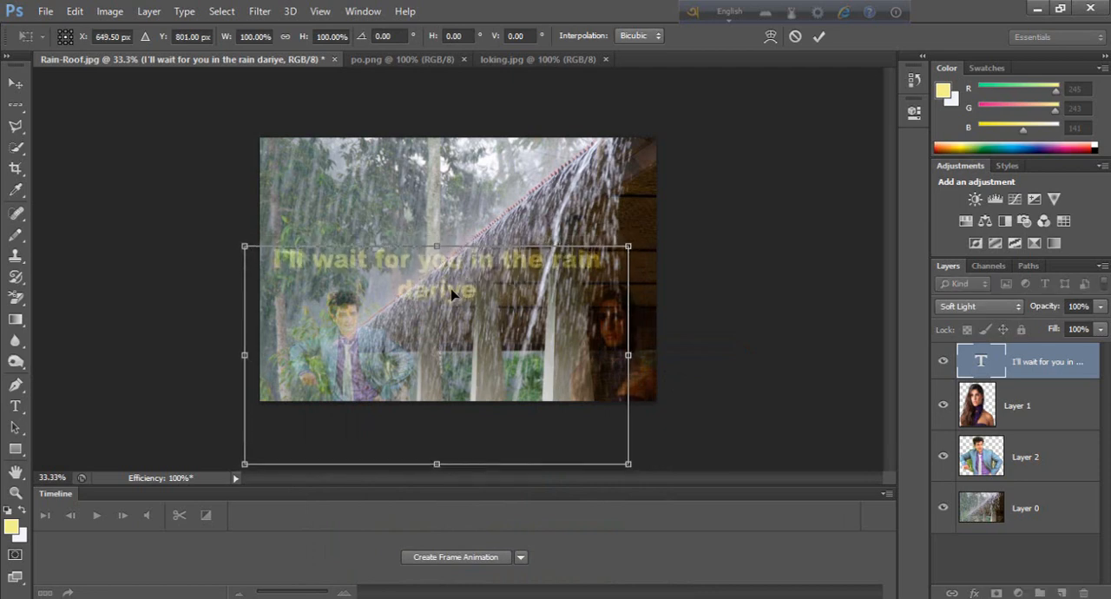
pyautogui.press('Return')
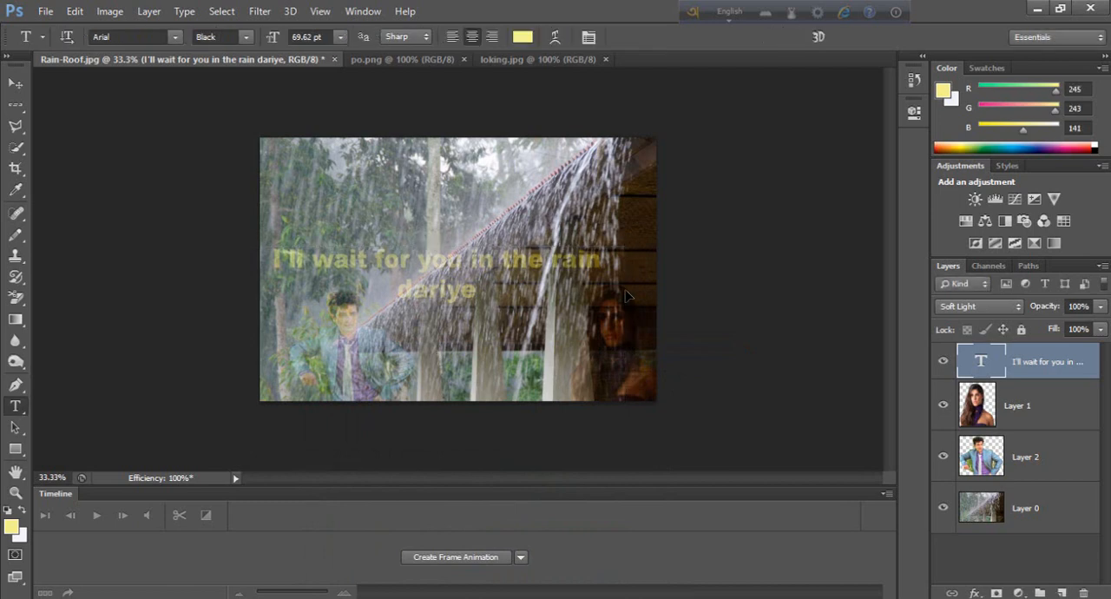
pyautogui.doubleClick(981, 359)
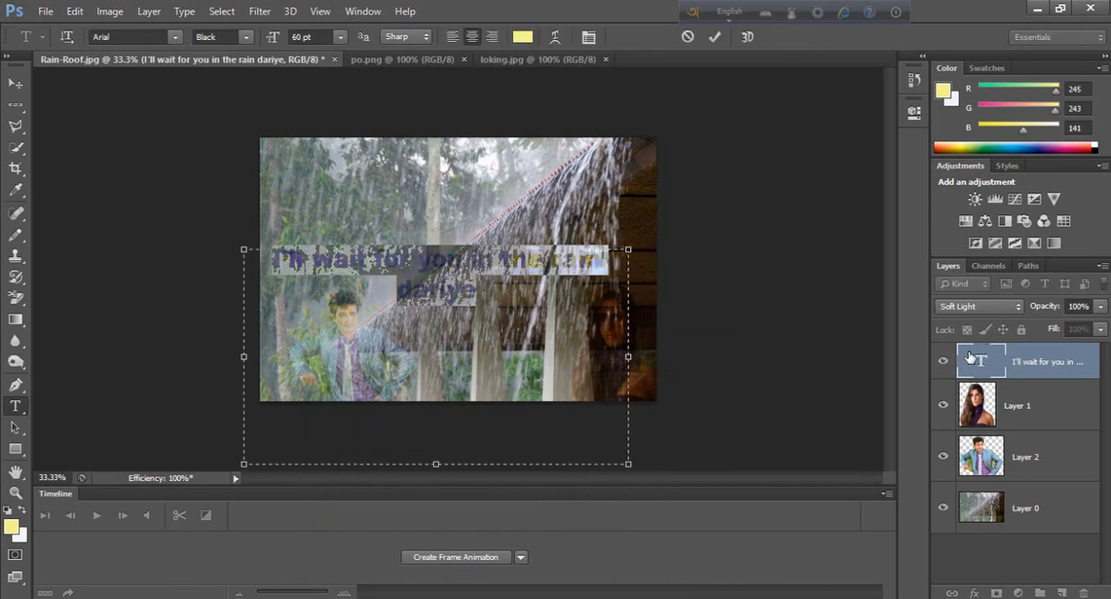
pyautogui.click(518, 337)
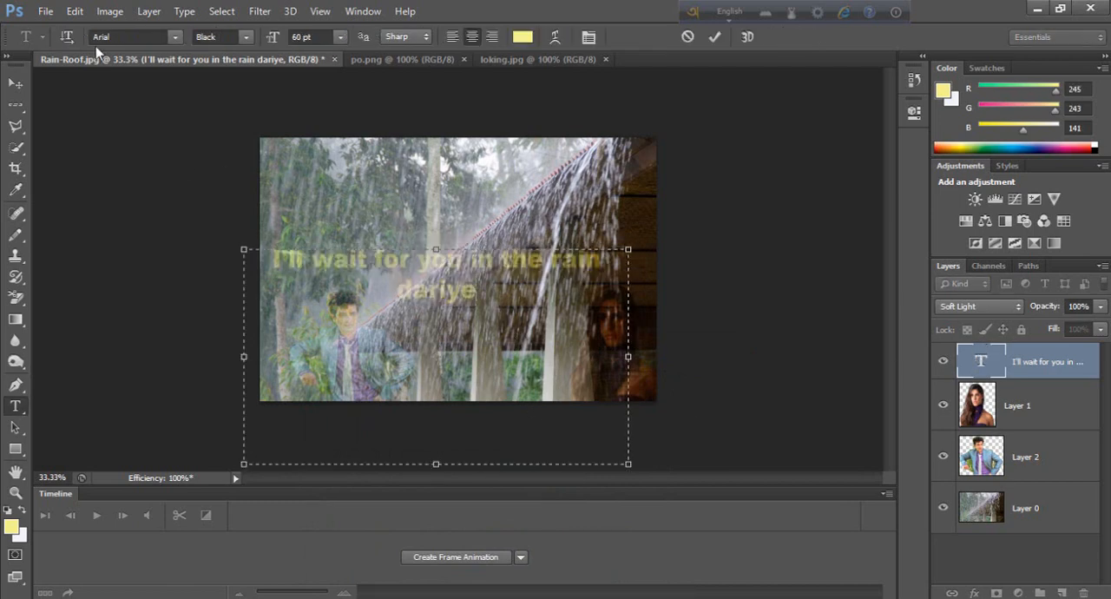
pyautogui.click(259, 11)
pyautogui.moveTo(223, 13)
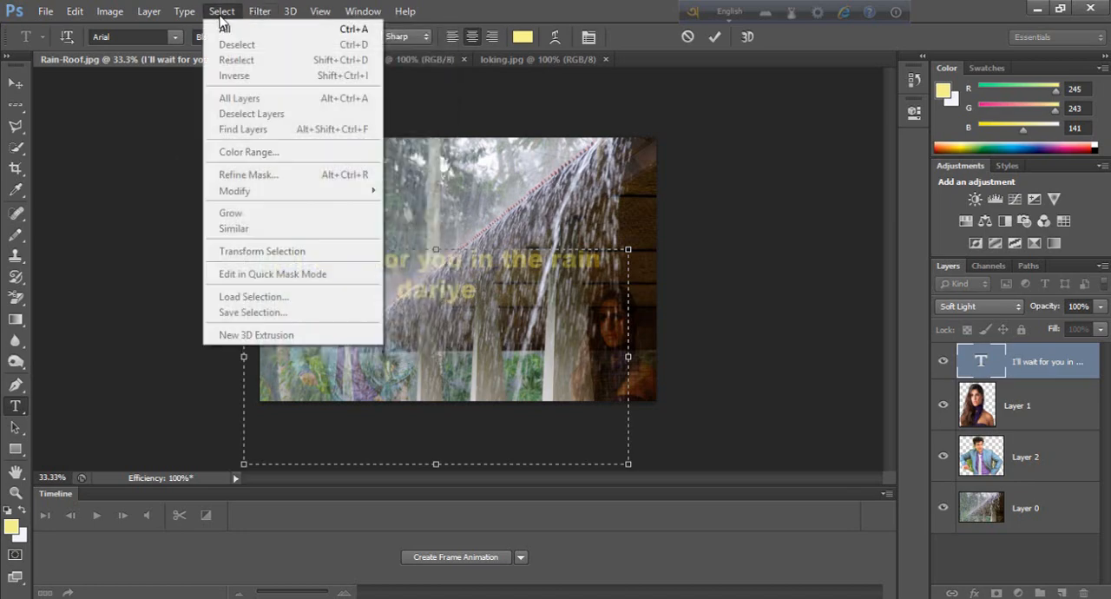
pyautogui.moveTo(259, 18)
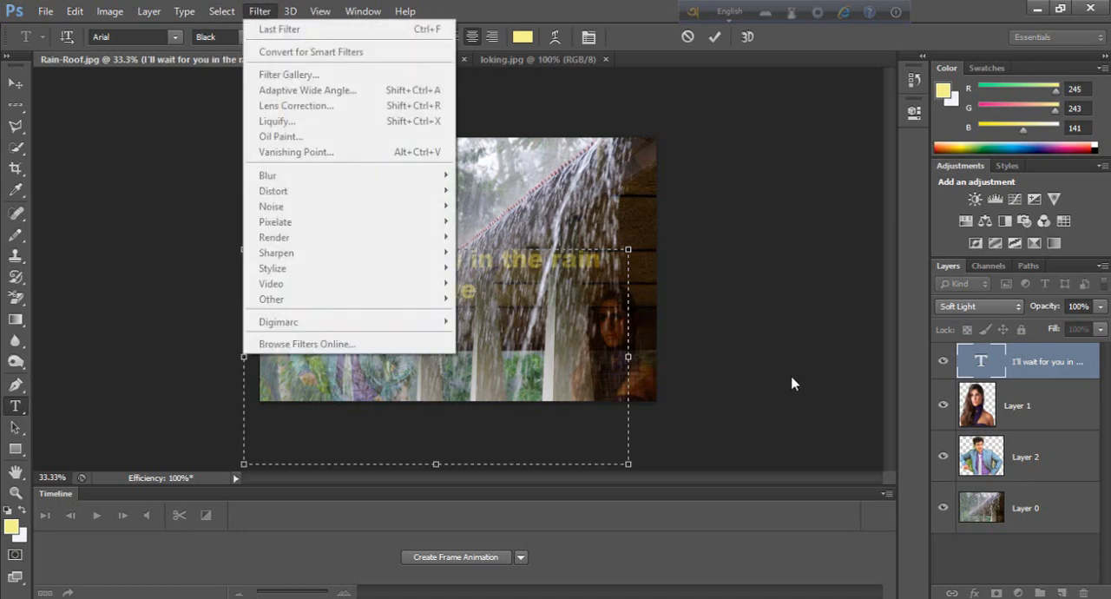
pyautogui.click(789, 382)
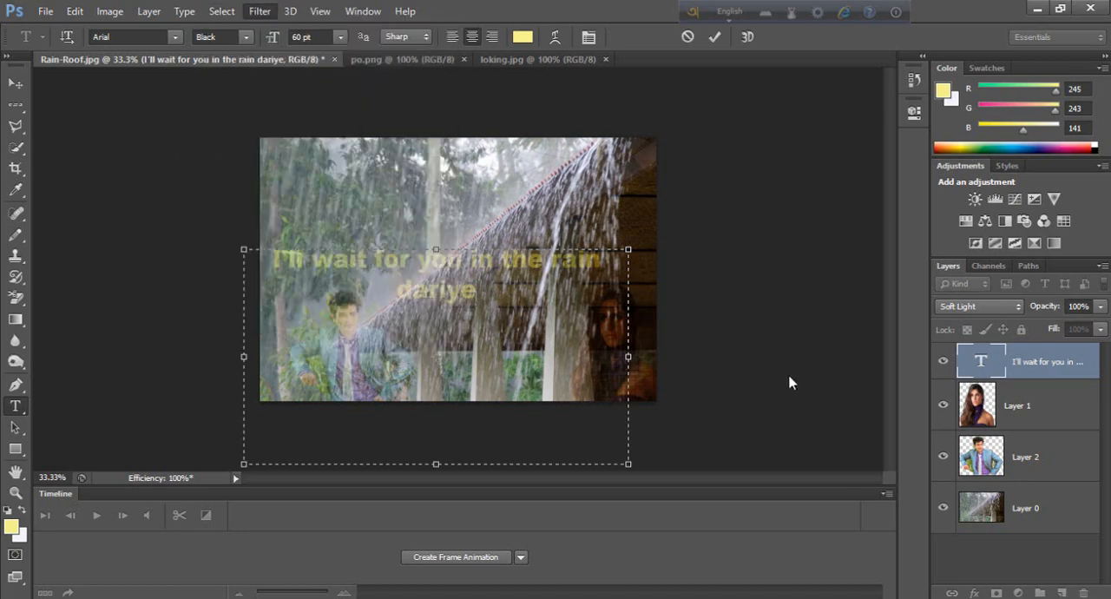
pyautogui.hotkey('ctrl', 'Return')
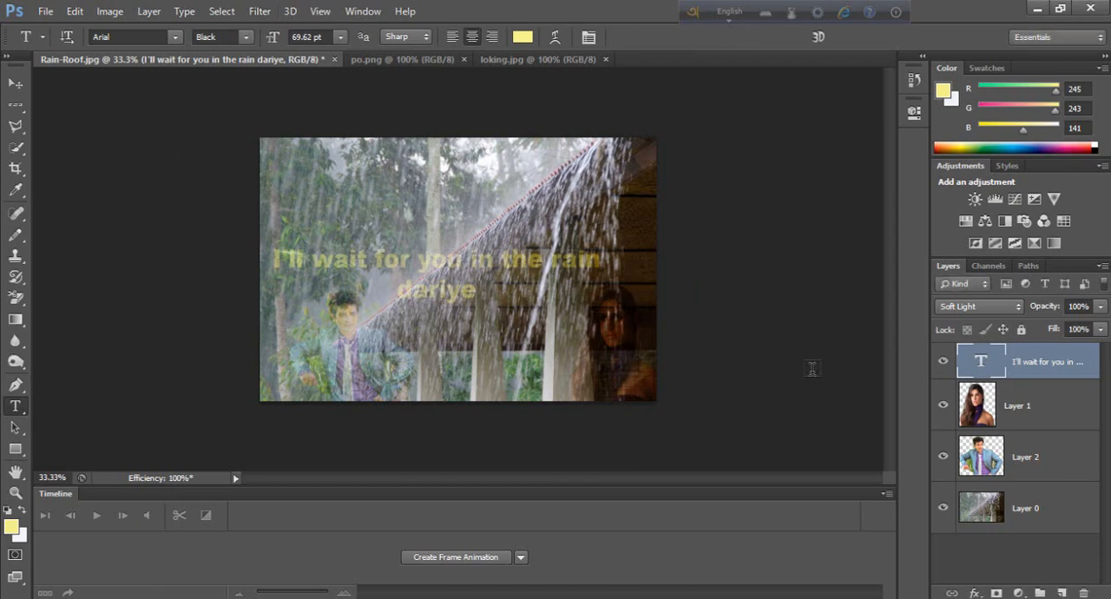
# Step: Rasterize the caption text and distort its letter edges in Liquify with the Twirl and Forward Warp tools at brush size 20
pyautogui.click(217, 15)
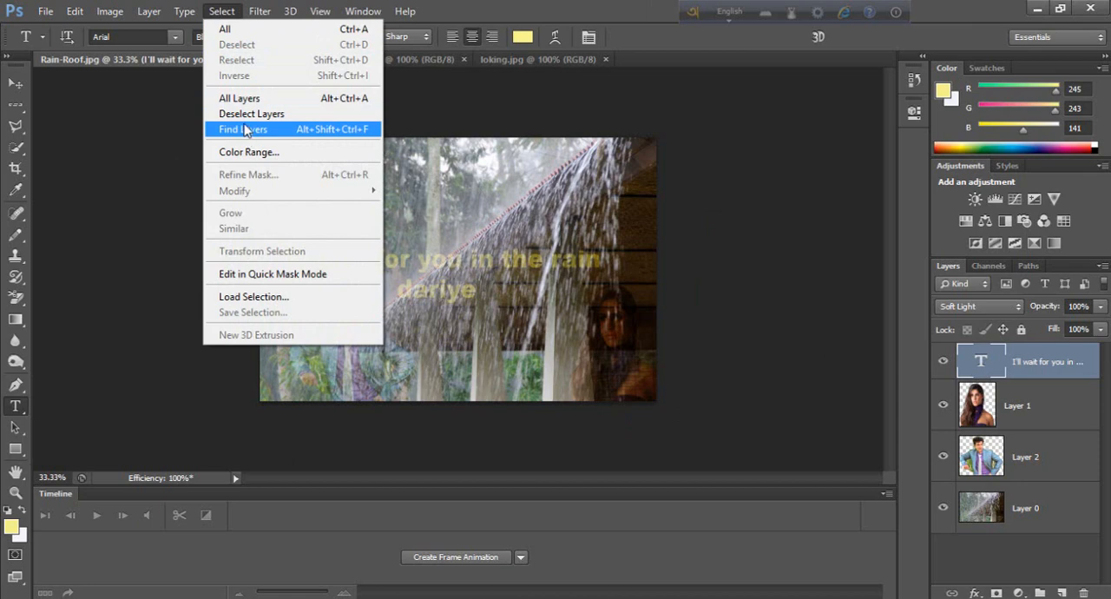
pyautogui.moveTo(261, 16)
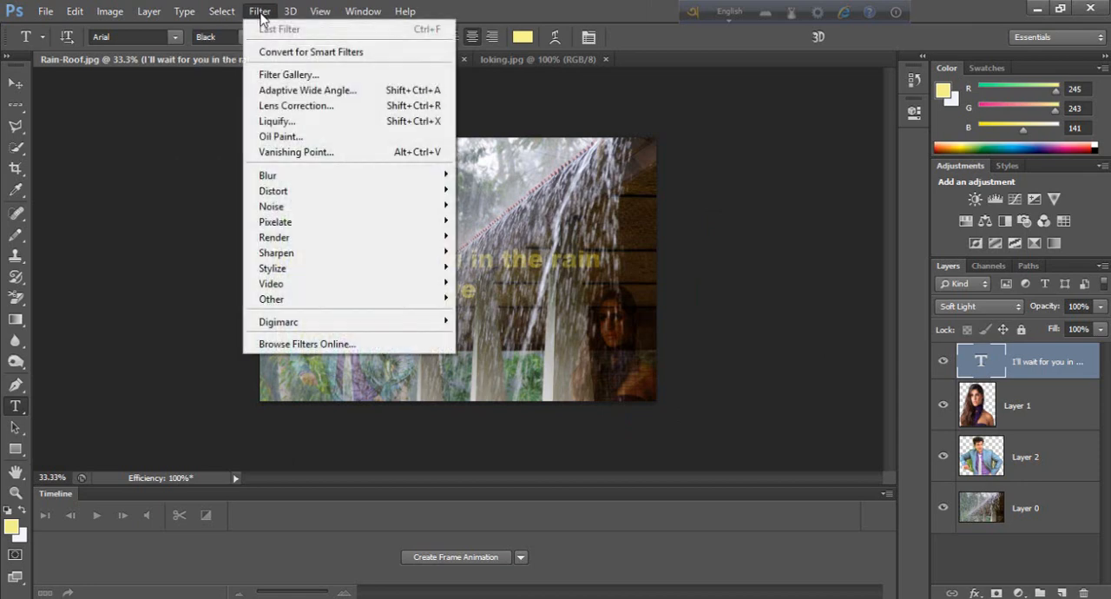
pyautogui.click(274, 122)
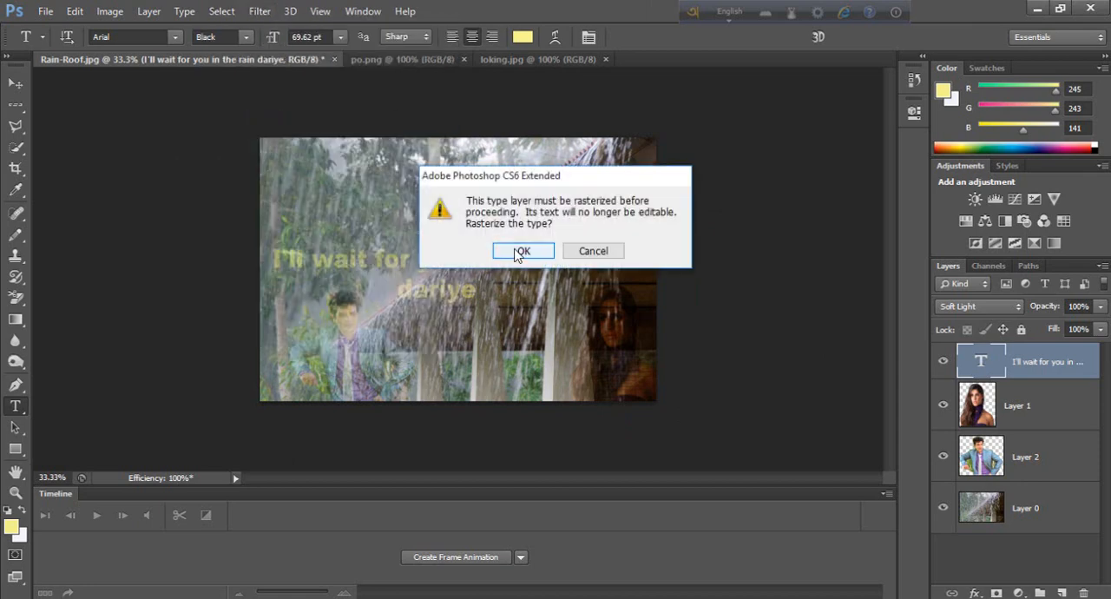
pyautogui.click(526, 252)
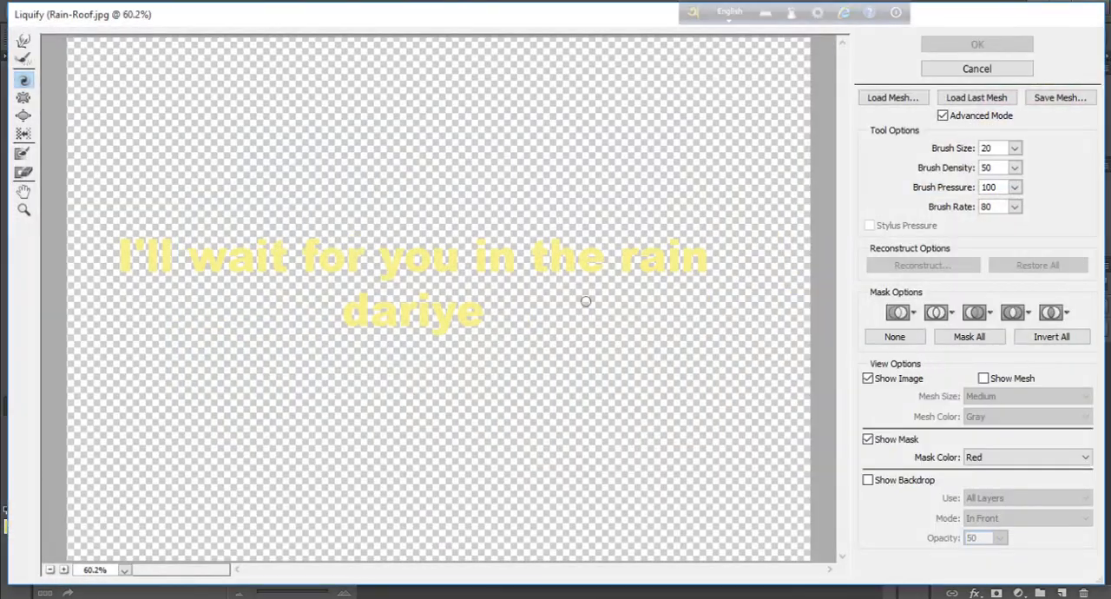
pyautogui.click(382, 333)
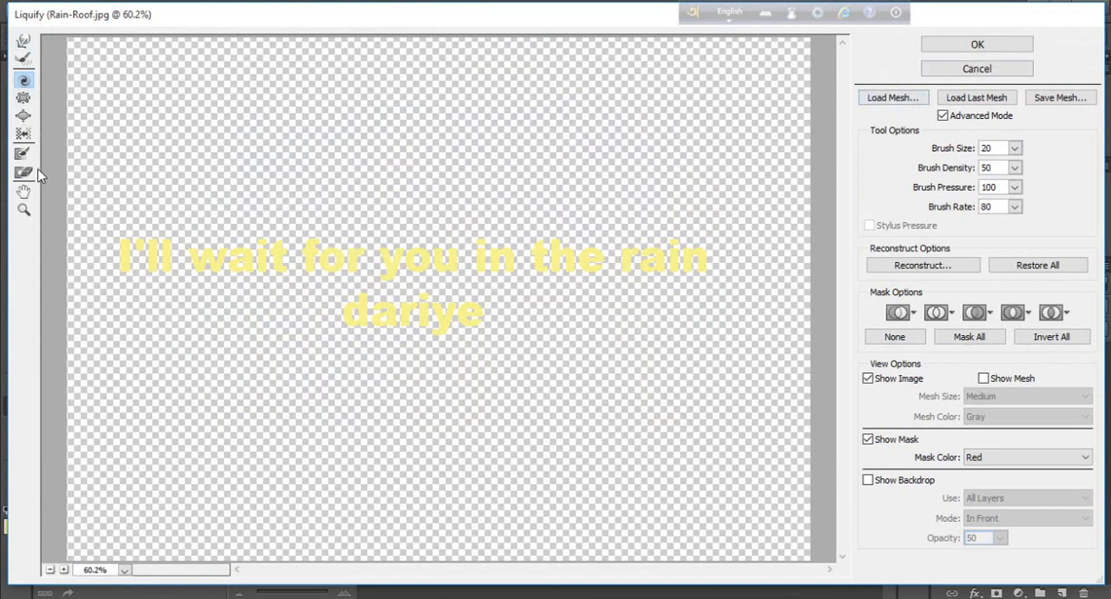
pyautogui.click(23, 41)
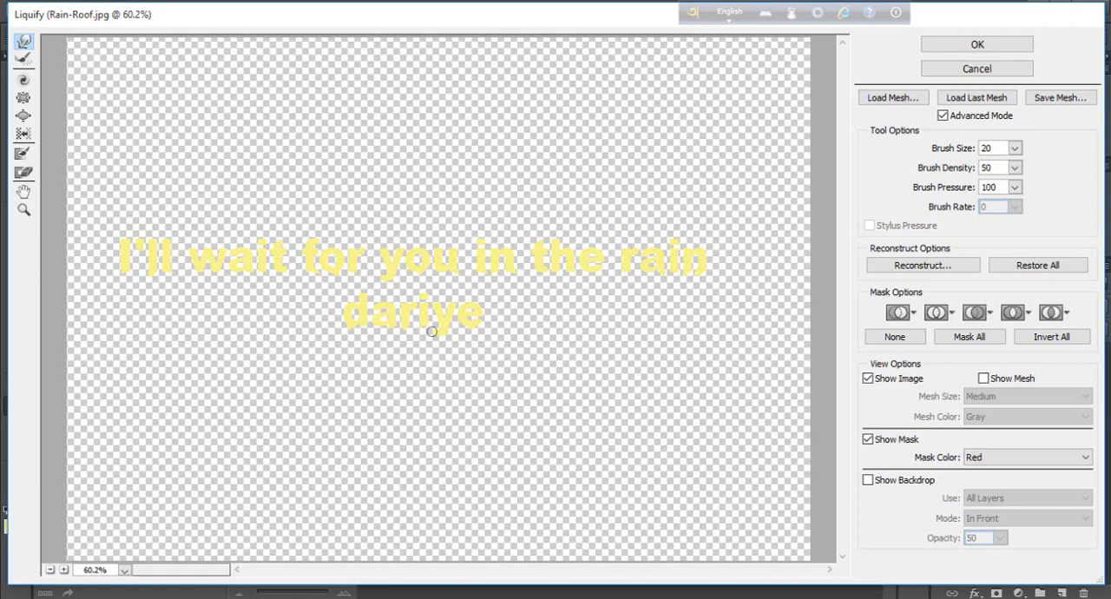
pyautogui.click(954, 46)
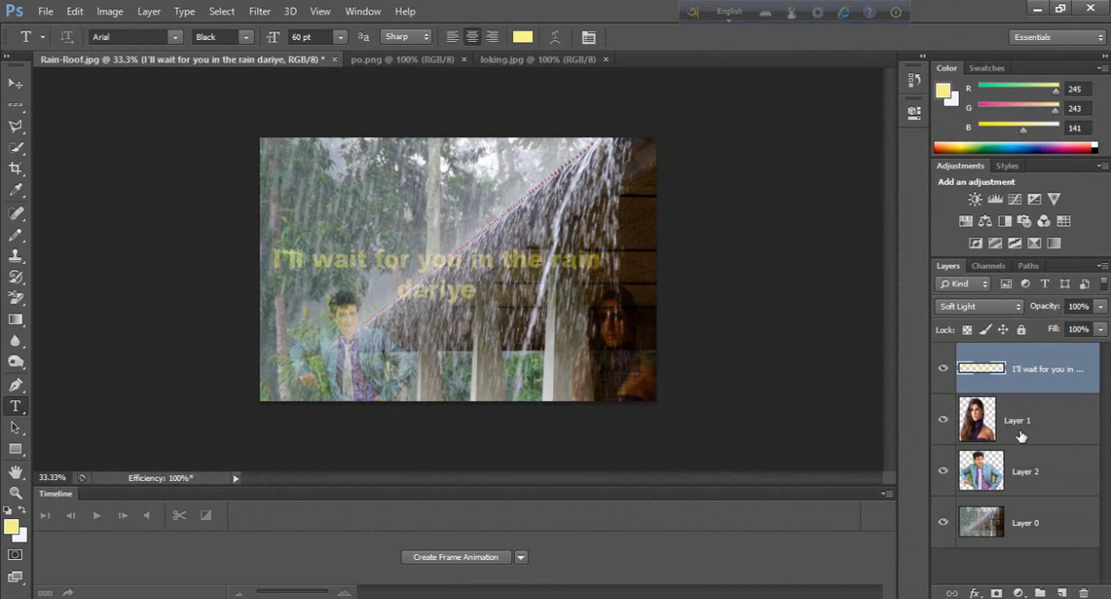
# Step: Select the whole canvas and group the caption, Layer 1, Layer 2 and Layer 0 together
pyautogui.hotkey('ctrl', 'a')
pyautogui.keyDown('ctrl'); pyautogui.click(1039, 427); pyautogui.keyUp('ctrl')
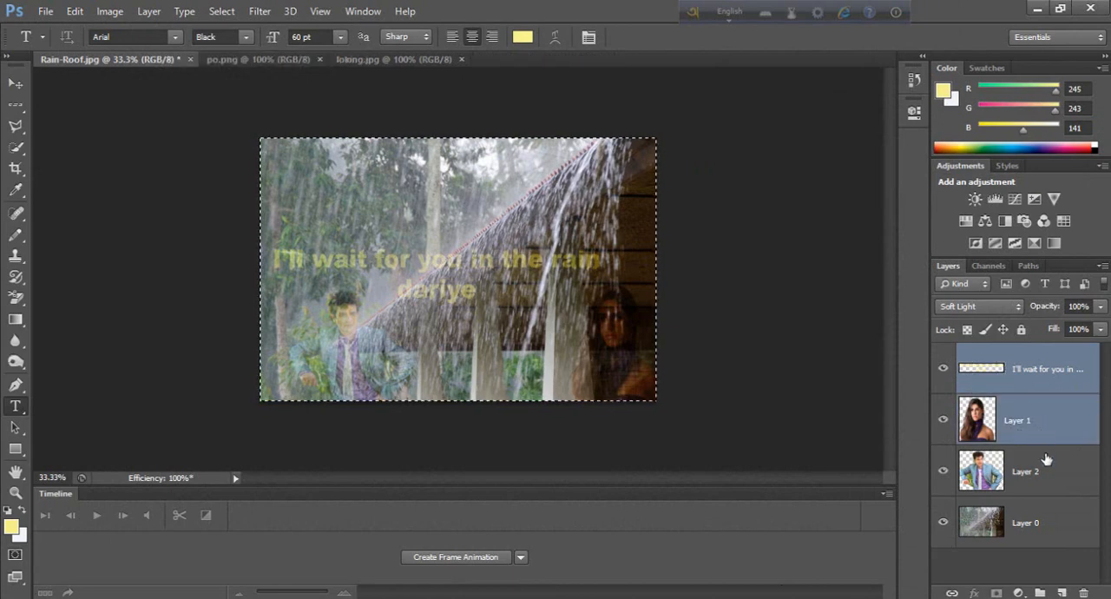
pyautogui.keyDown('ctrl'); pyautogui.click(1044, 473); pyautogui.keyUp('ctrl')
pyautogui.keyDown('ctrl'); pyautogui.click(1049, 520); pyautogui.keyUp('ctrl')
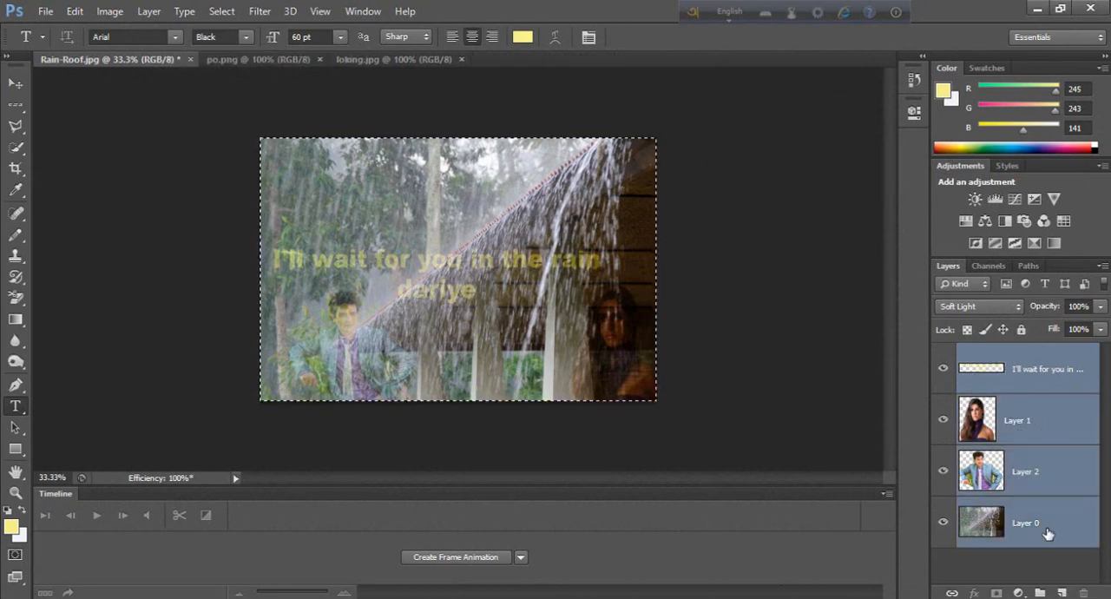
pyautogui.hotkey('ctrl', 'g')
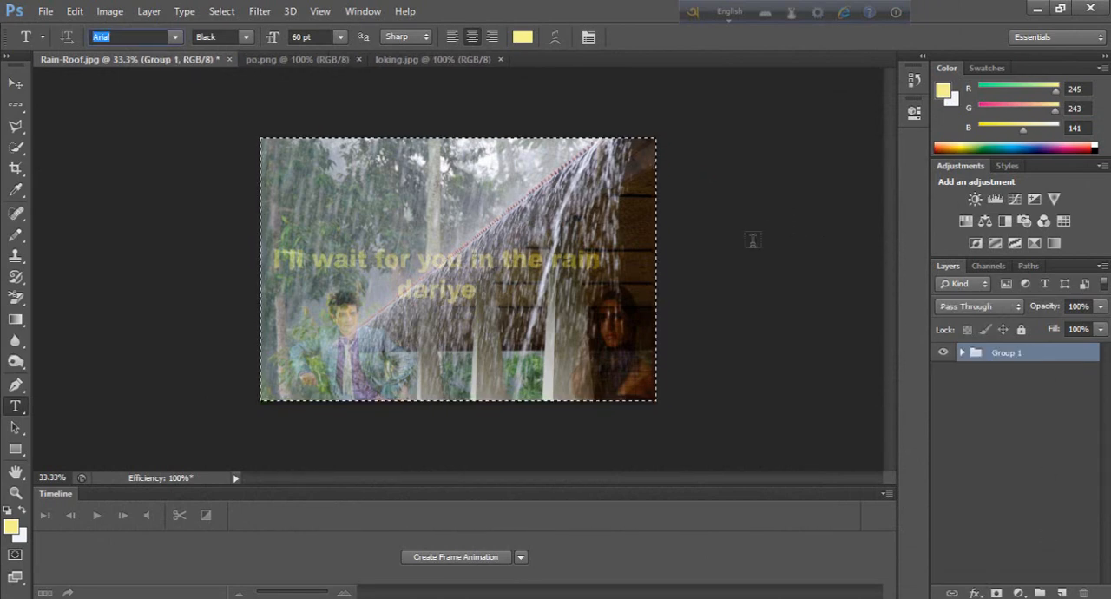
# Step: Fit the whole composite on screen for a final look at the image
pyautogui.hotkey('ctrl', 'o')
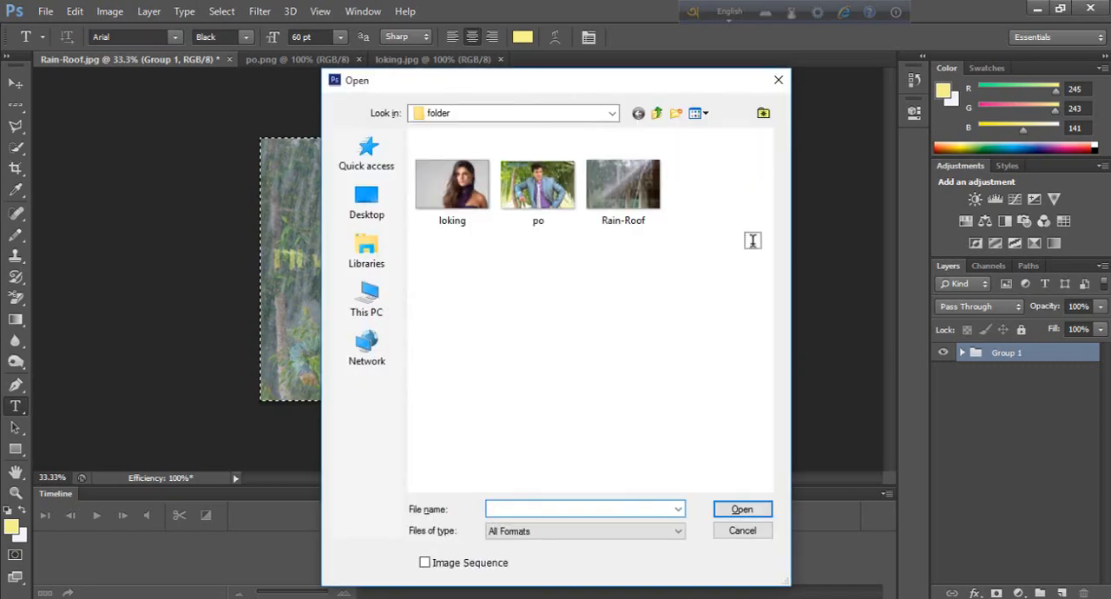
pyautogui.click(729, 527)
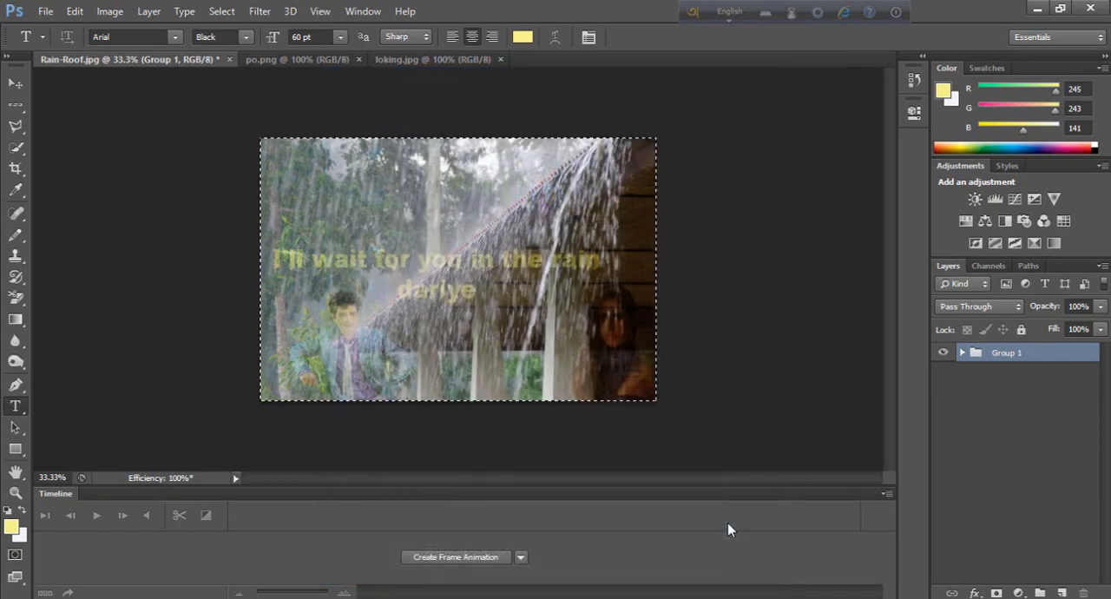
pyautogui.hotkey('ctrl', '0')
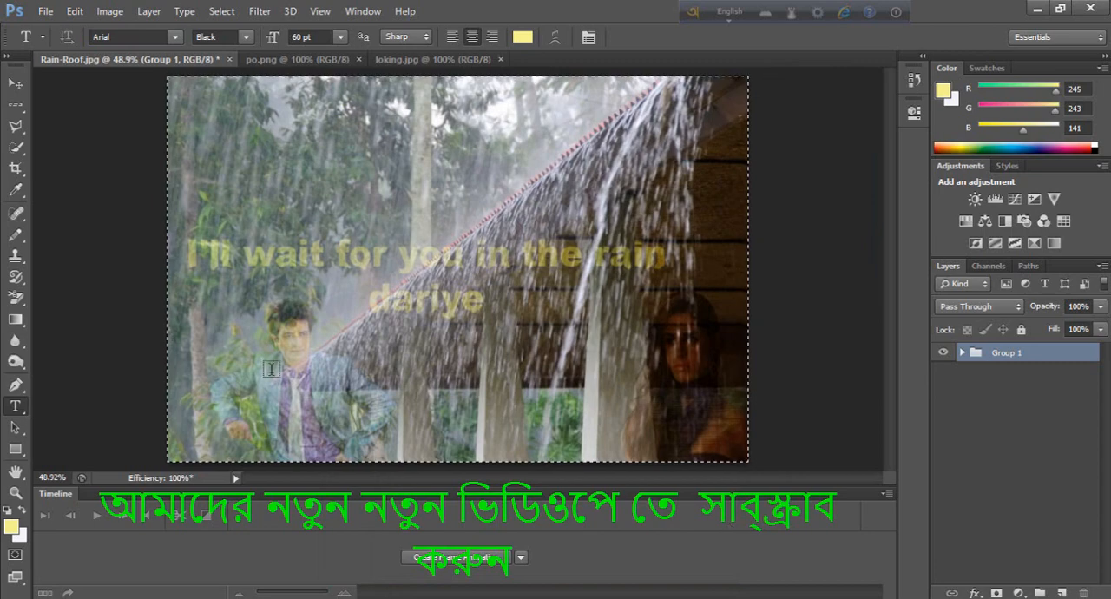